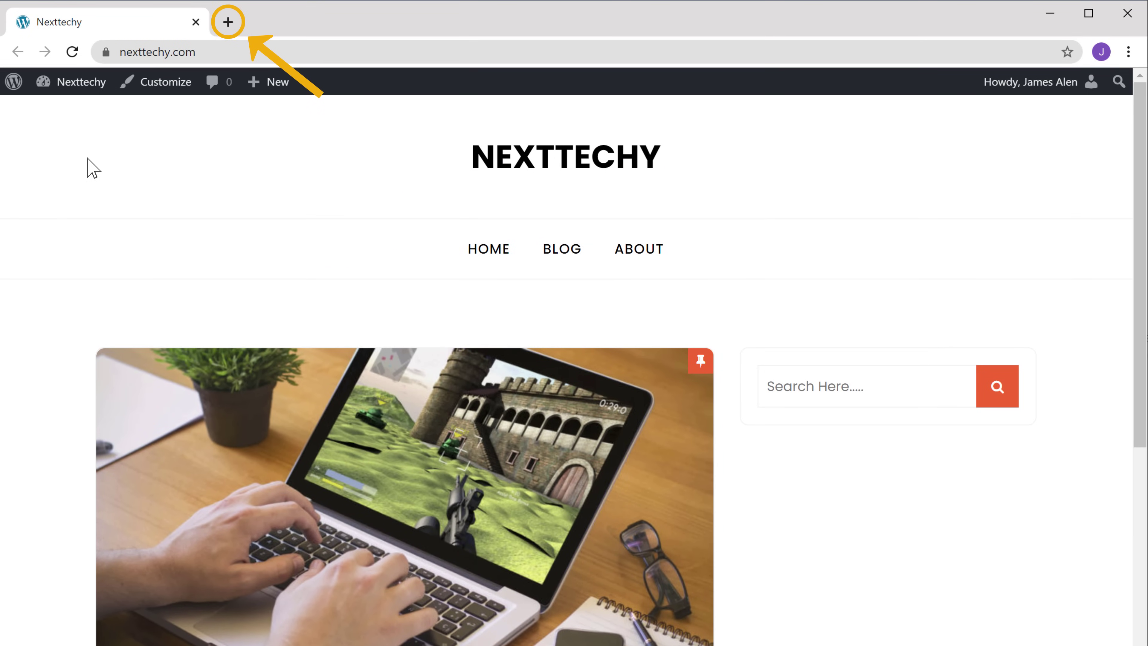
Open keyword.io full screen in a new tab and enter 'gaming laptops' as the seed keyword.
click(226, 21)
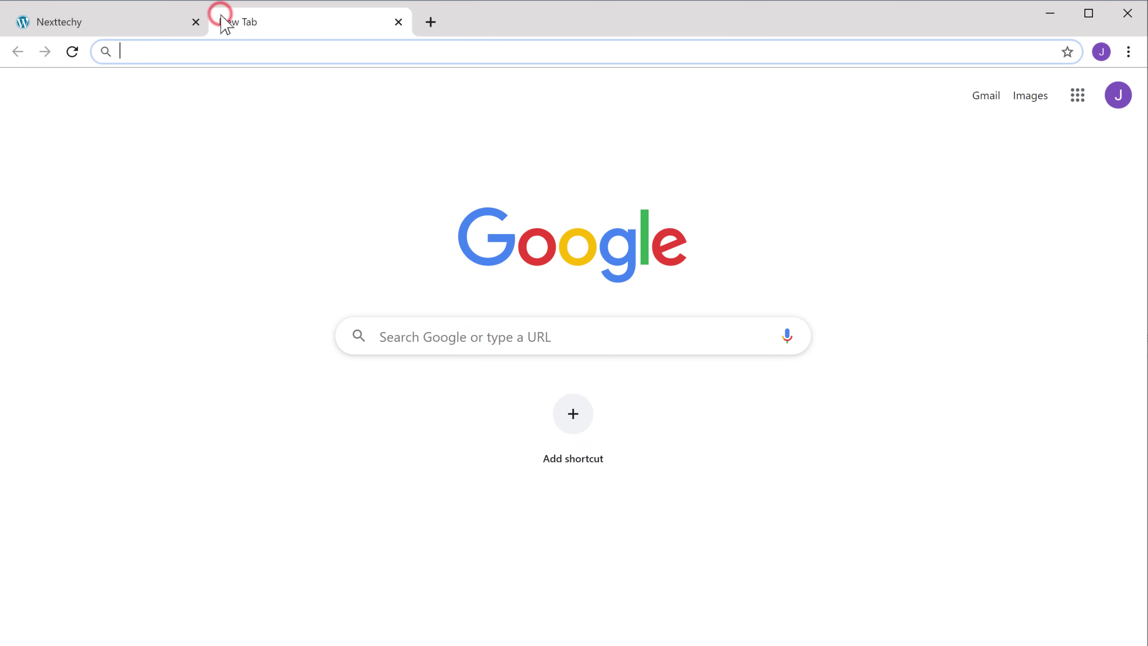
text(keyword.io)
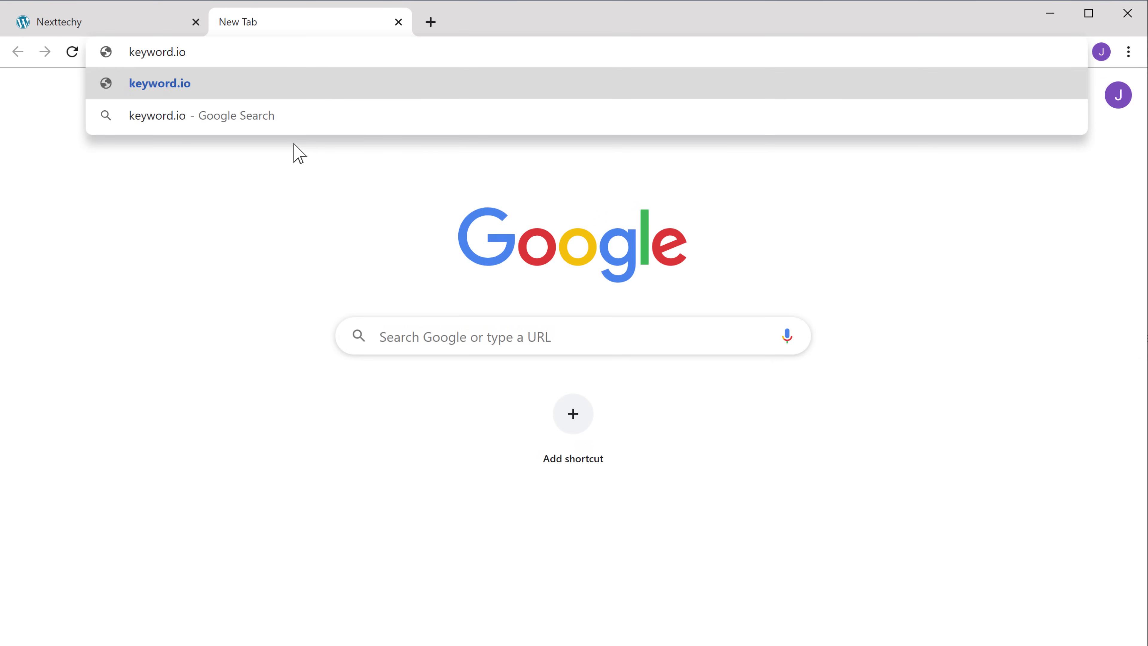
key(Return)
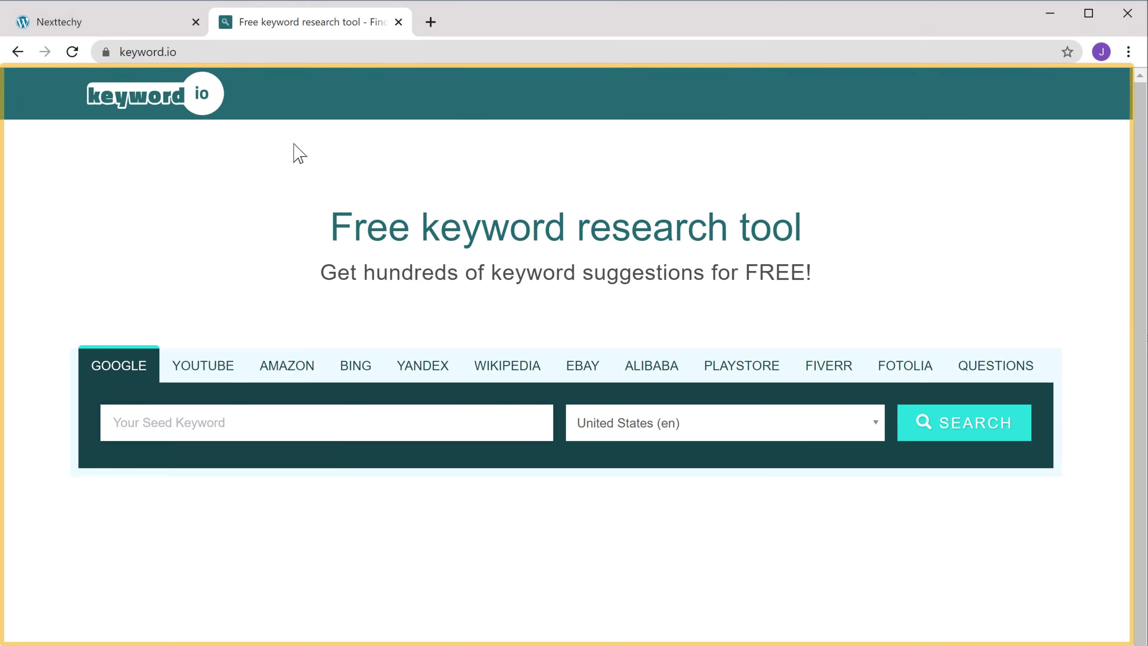
key(F11)
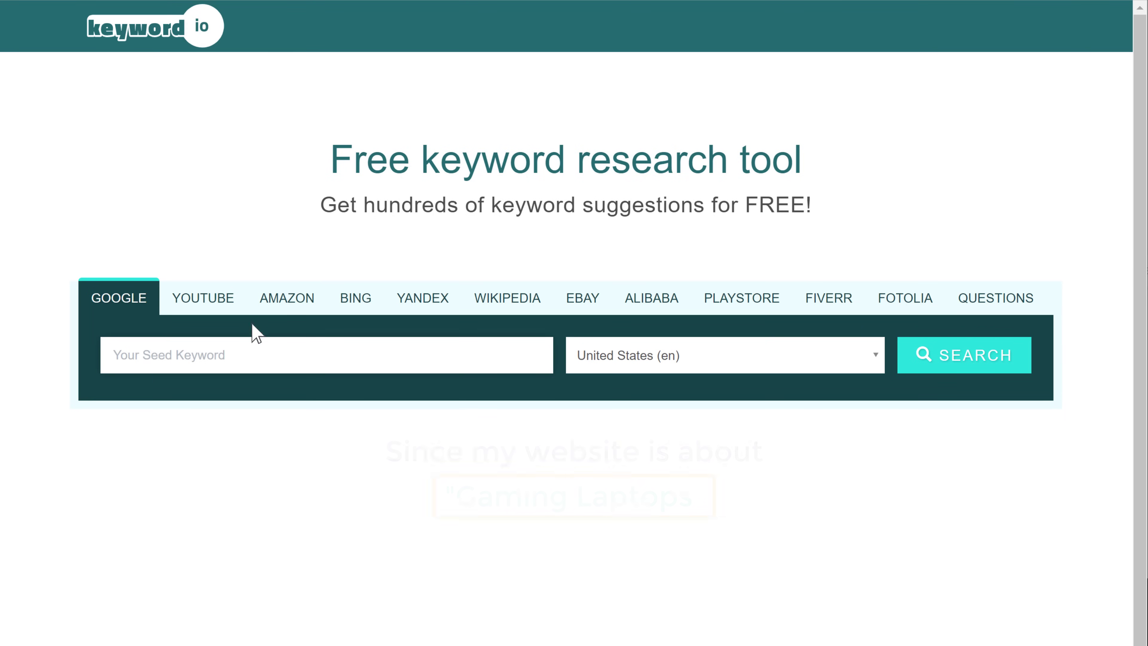
text(gaming laptops)
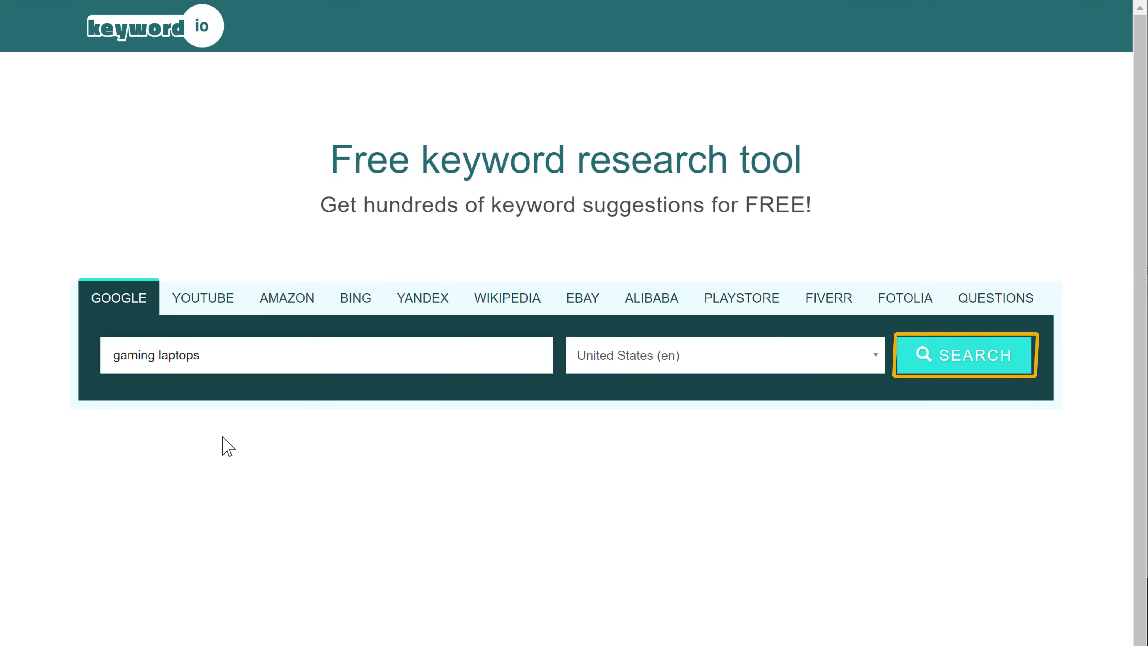
Search 'gaming laptops' and scroll down to the 598 suggested keywords.
click(959, 375)
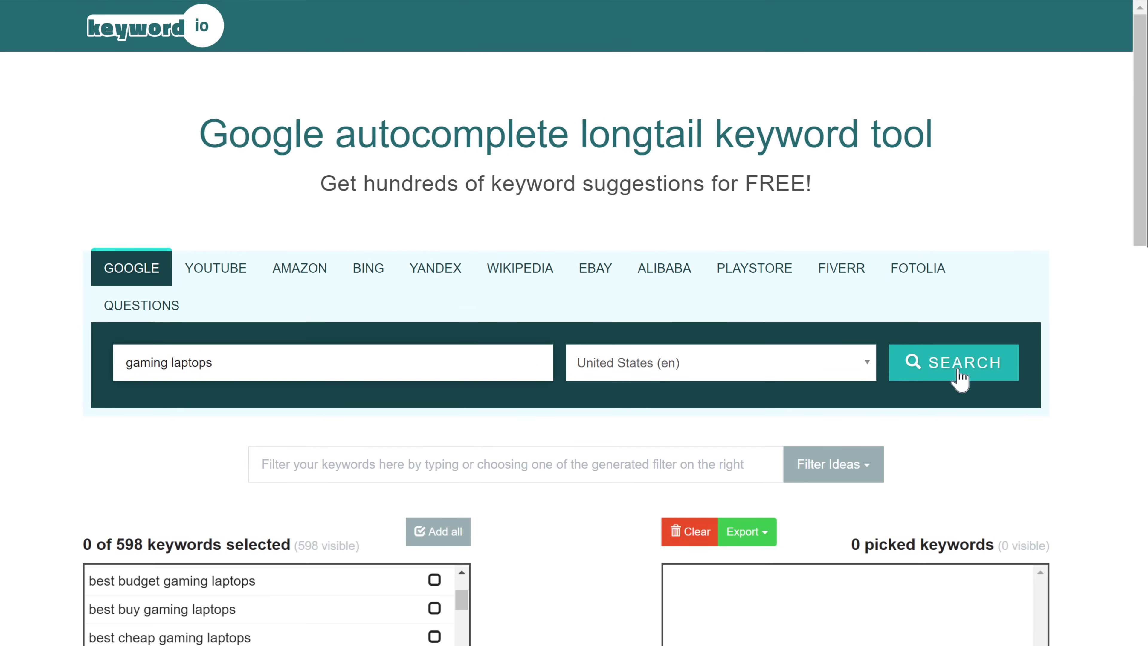
scroll(960, 379, down, 7)
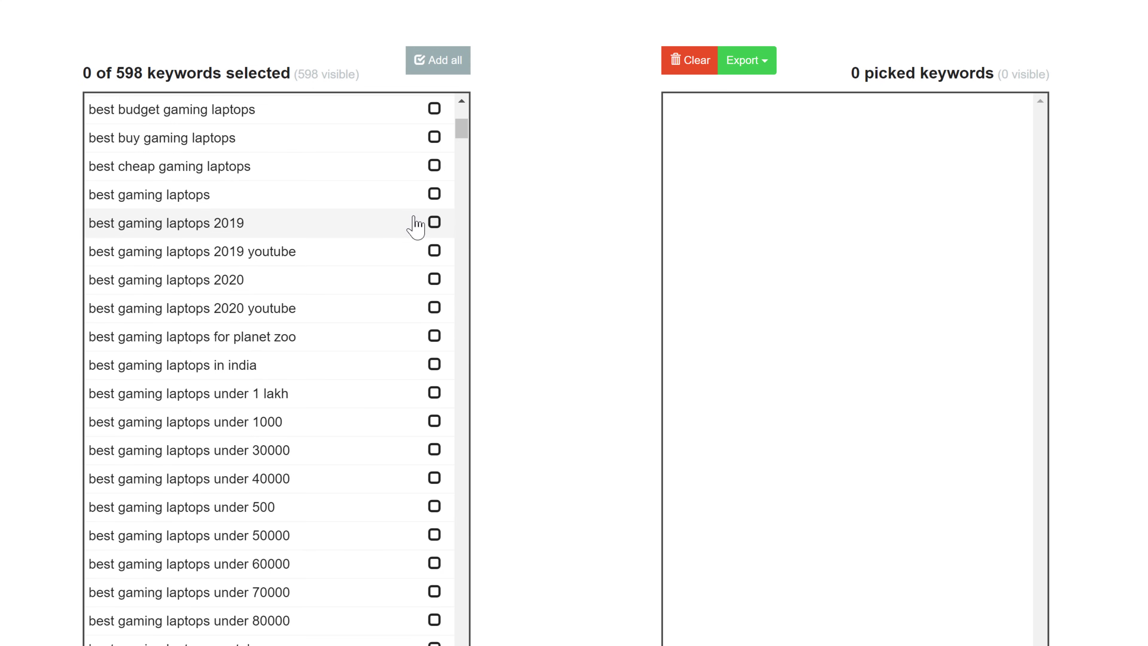
Pick the first seven keywords, from 'best budget gaming laptops' to 'best gaming laptops 2020'.
click(434, 110)
click(434, 138)
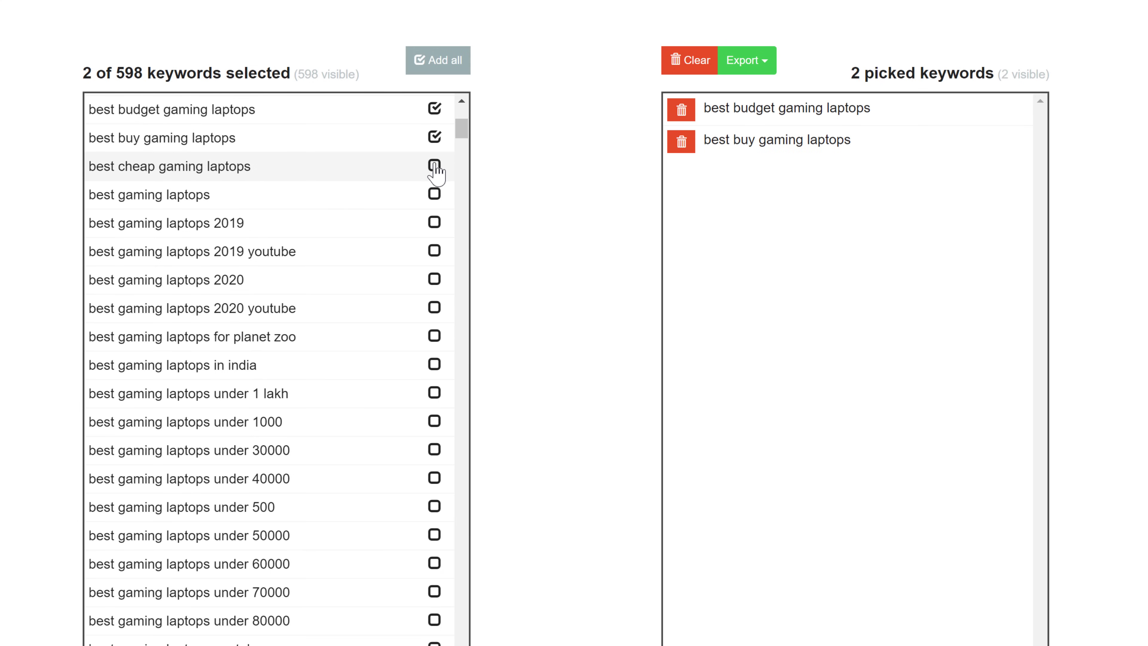
click(434, 167)
click(434, 194)
click(435, 223)
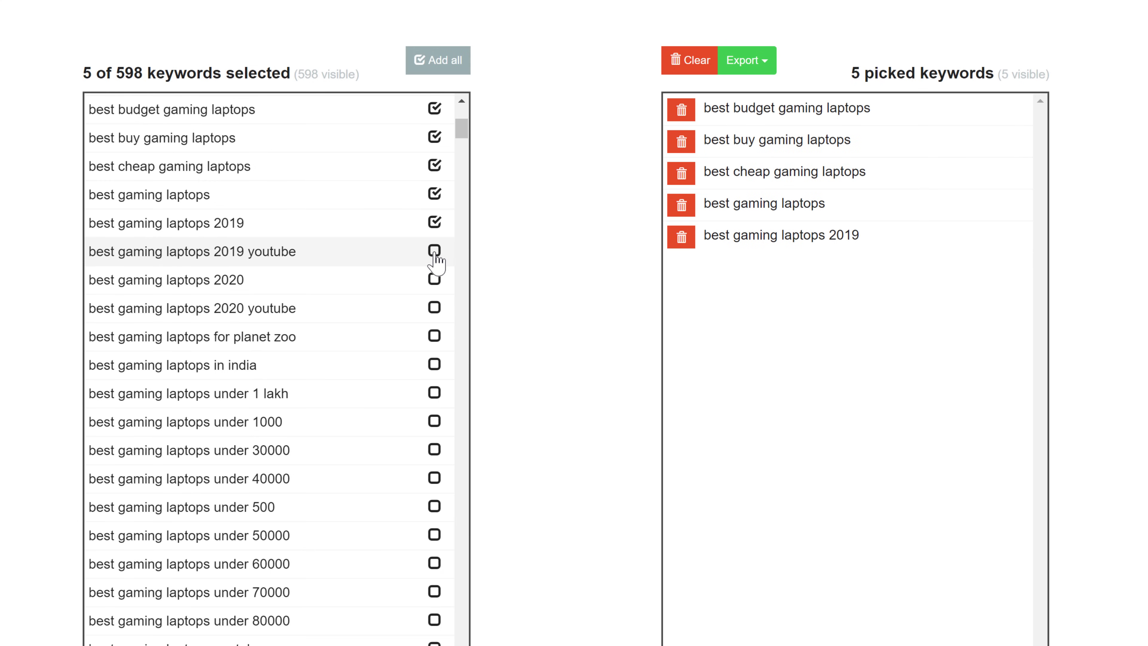
click(435, 251)
click(435, 280)
Pick eight more, from 'best gaming laptops in india' to 'best gaming laptops under 60000'.
click(434, 364)
click(435, 393)
click(434, 421)
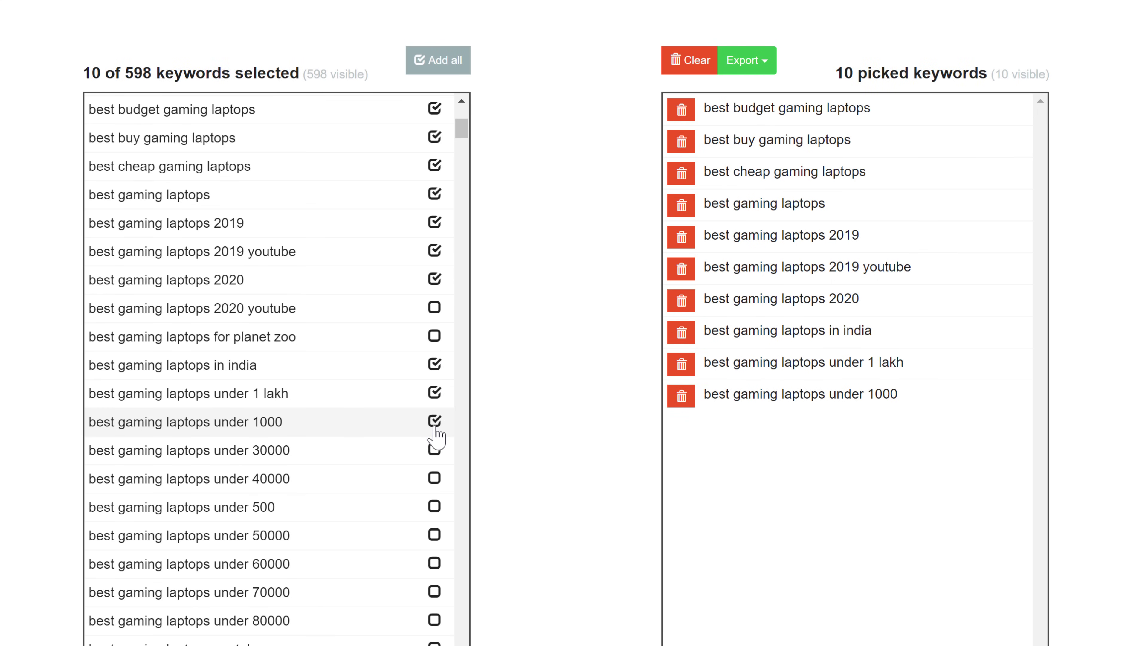
click(434, 450)
click(435, 478)
click(435, 507)
click(434, 535)
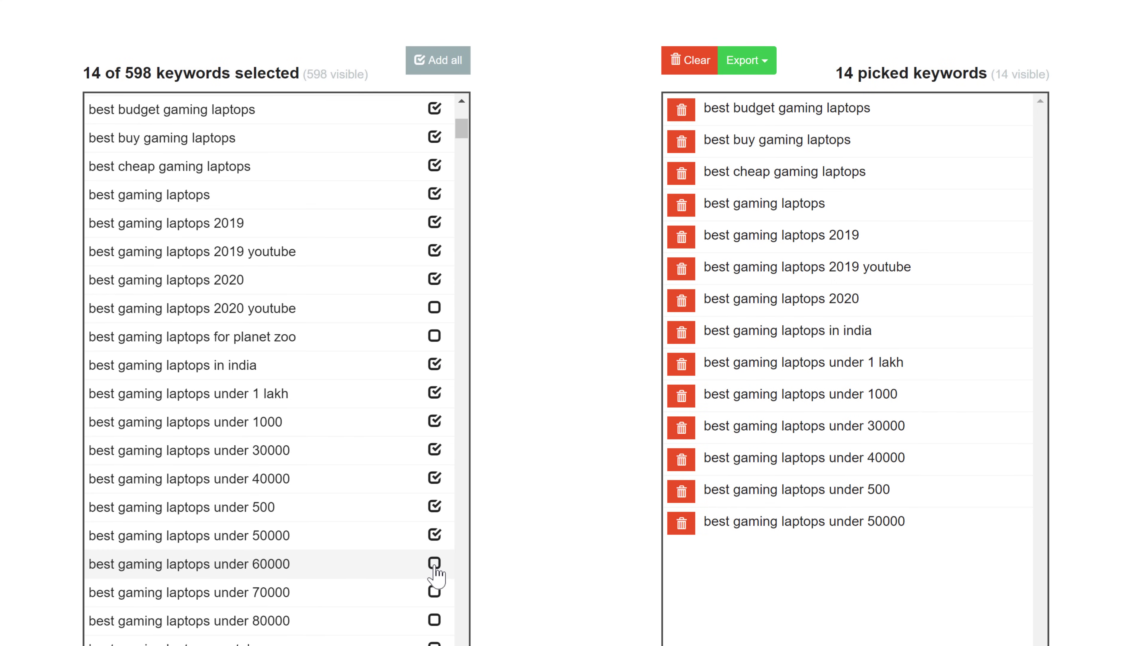
click(434, 563)
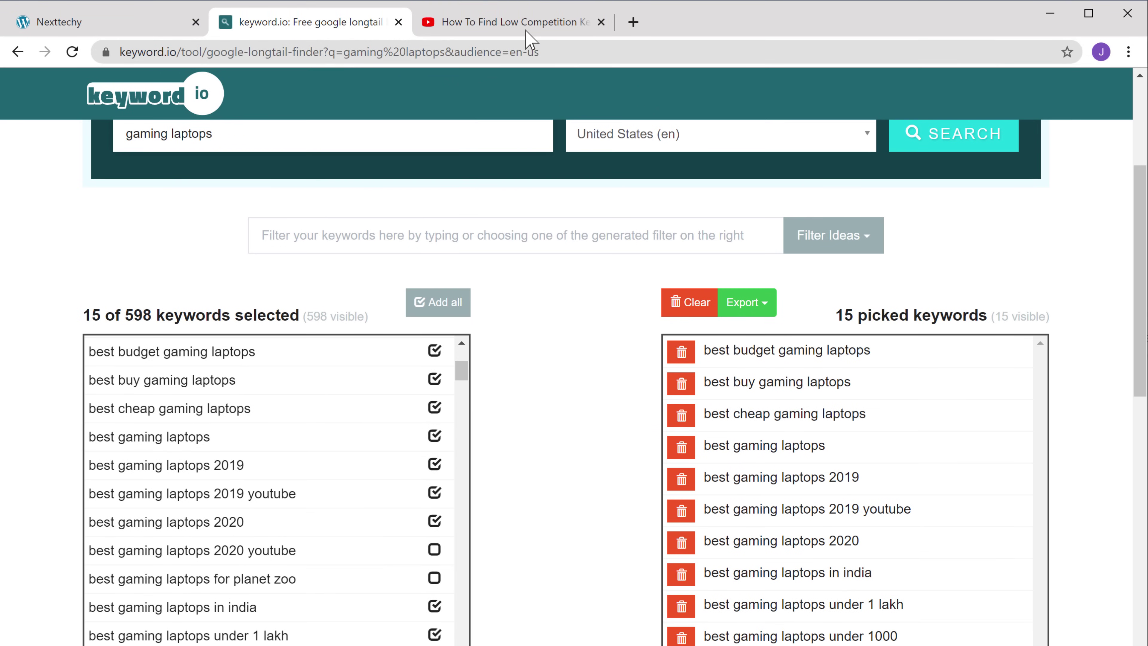
Open kwfinder.com from the link in the YouTube keyword video's description.
click(539, 27)
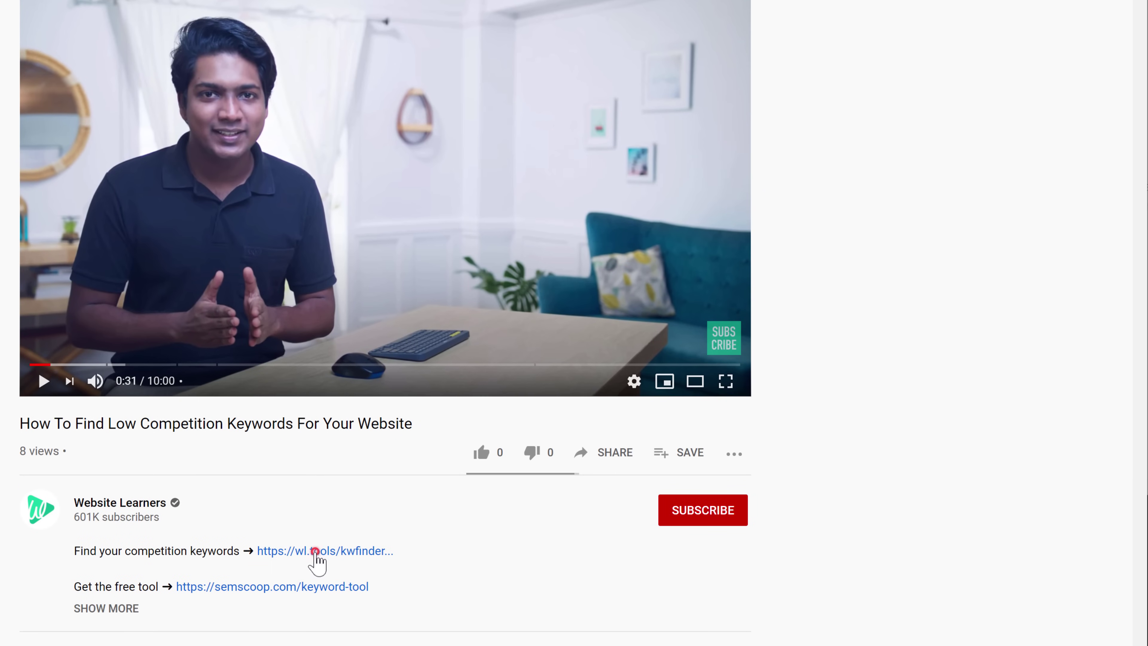
click(317, 553)
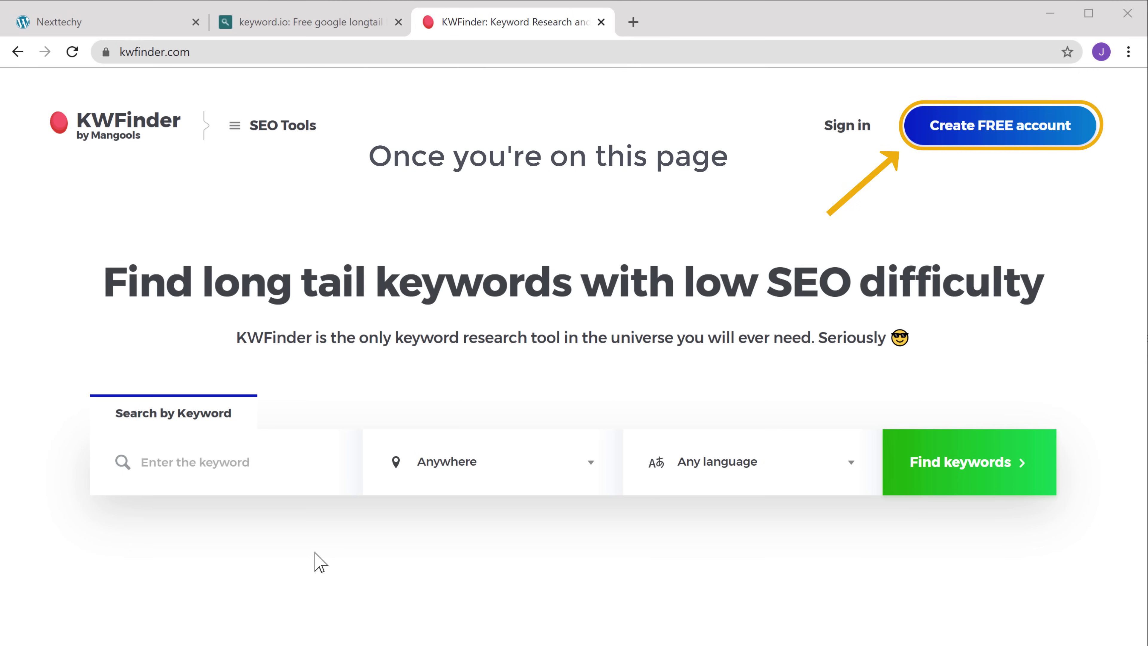
Sign up for a free Mangools account with an e-mail address and a confirmed password.
click(1013, 141)
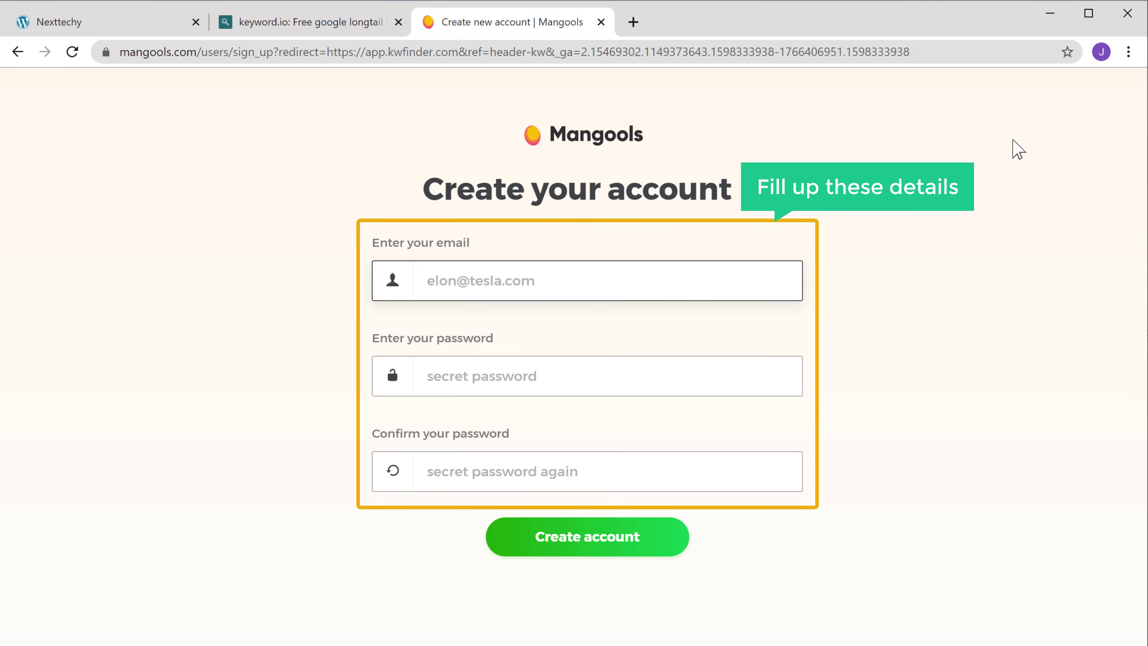
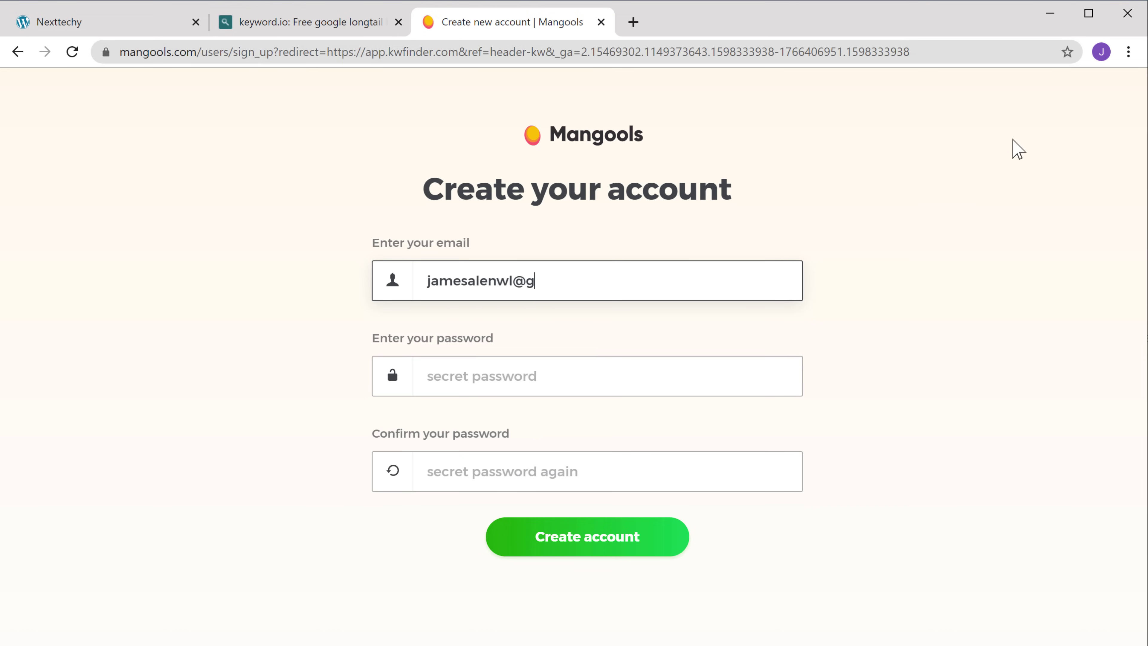
key(Tab)
text(•••••••••)
key(Tab)
text(••)
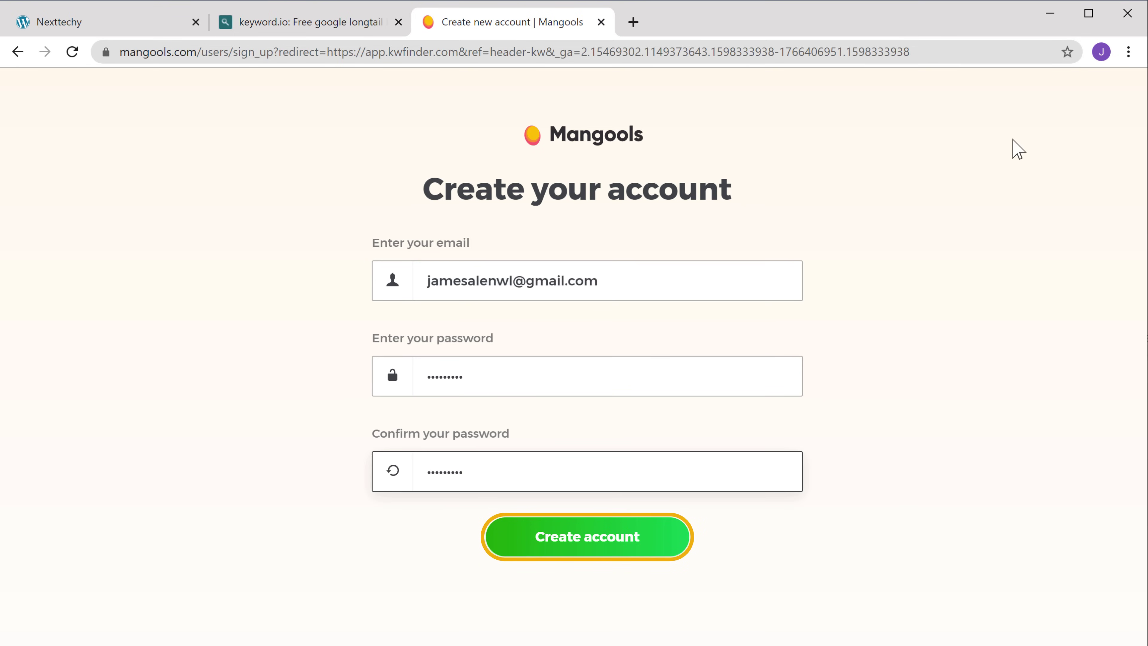
click(575, 548)
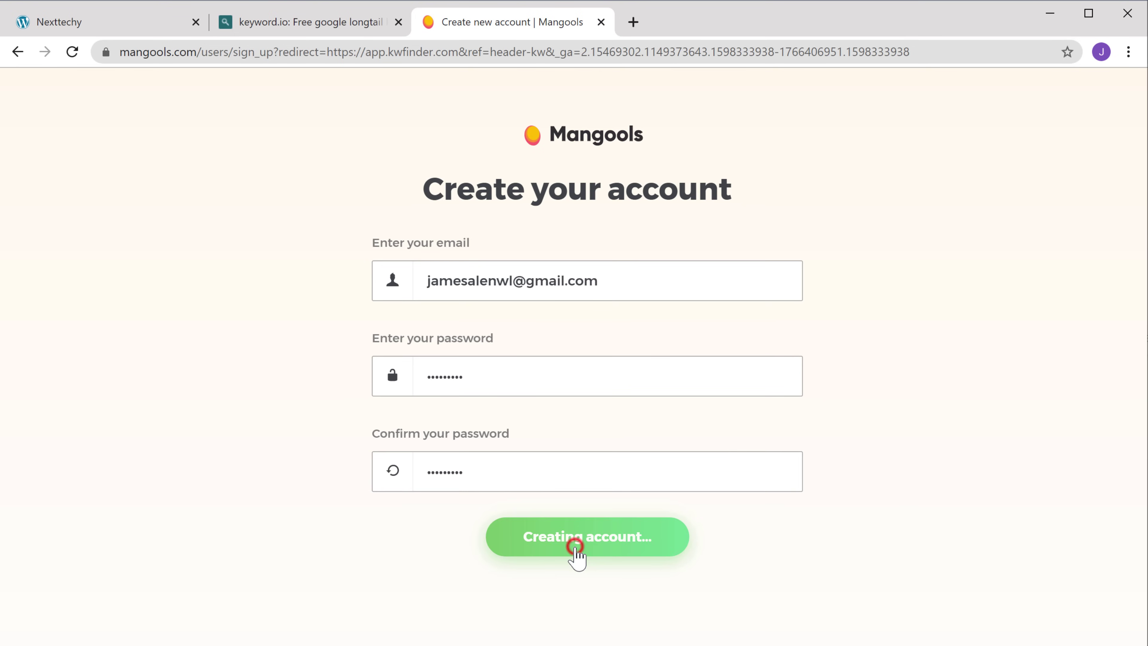
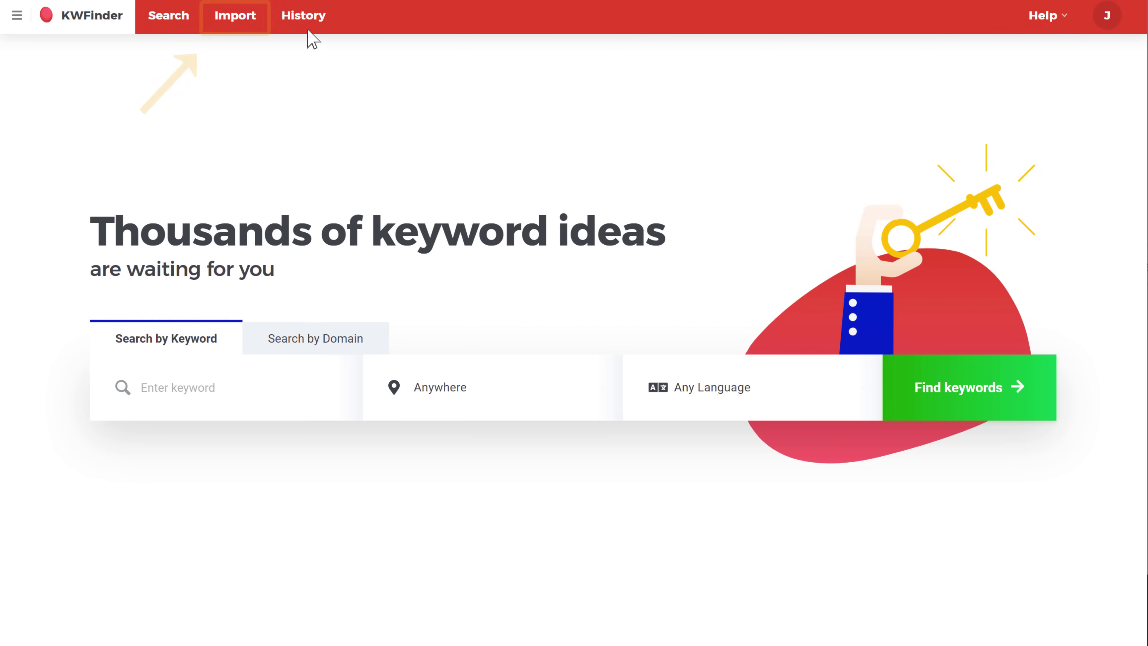
Open KWFinder's Import page, then return to the keyword.io long-tail gaming laptop results.
click(243, 25)
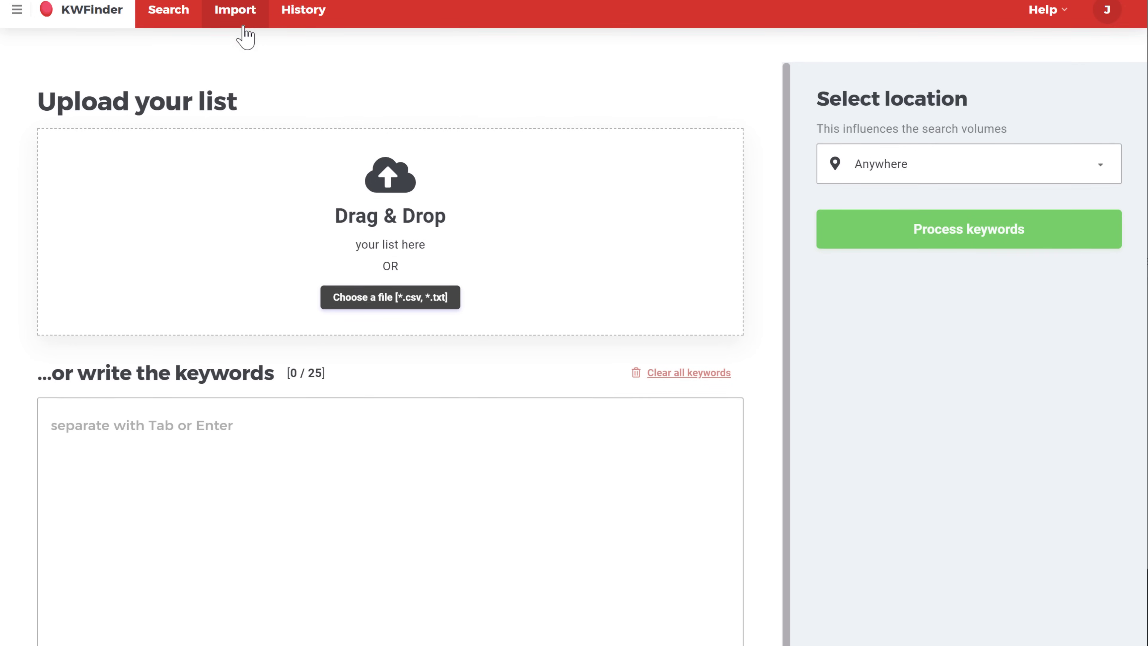
scroll(246, 36, down, 2)
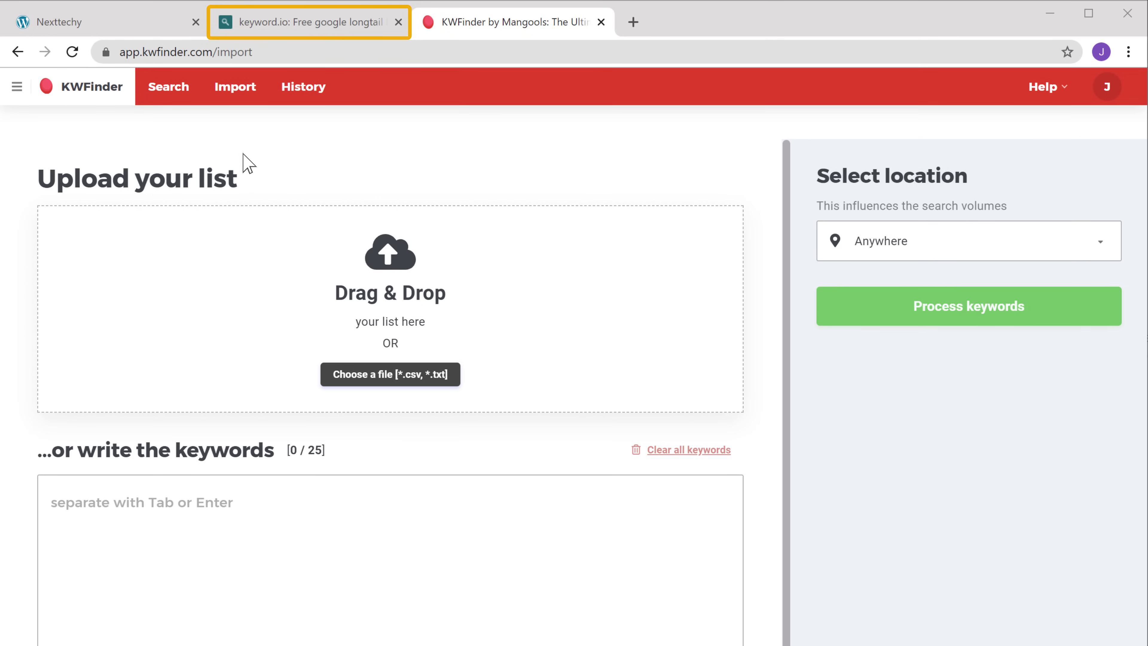
click(246, 35)
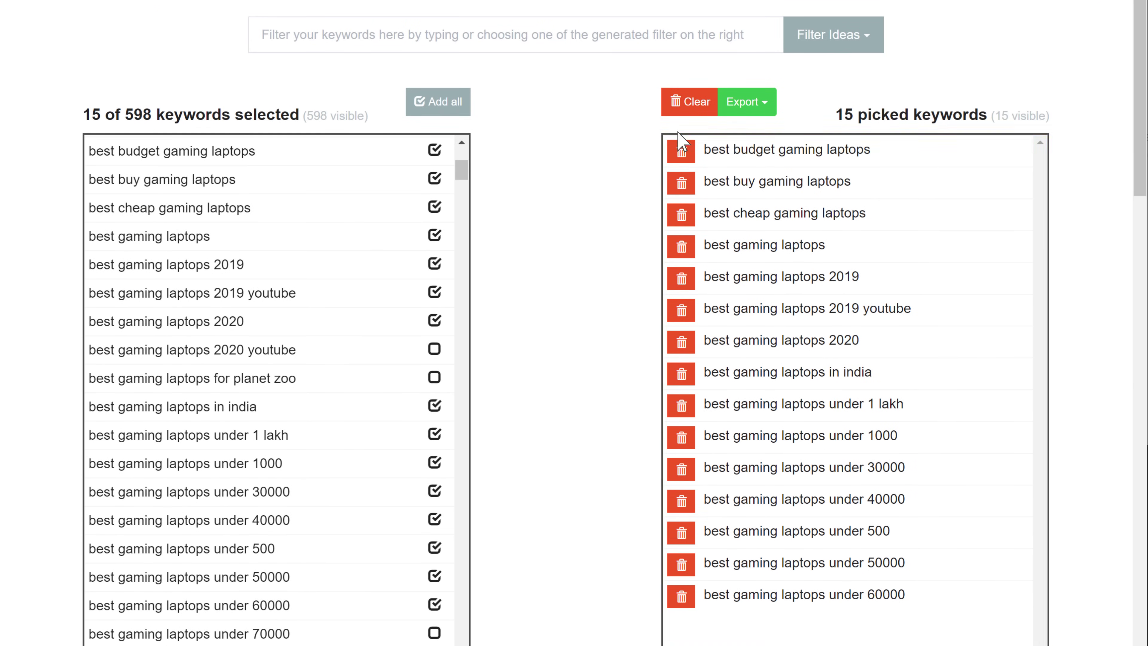
Copy all 15 picked gaming-laptop keywords from keyword.io and go back to KWFinder's import page.
drag(703, 151, 908, 588)
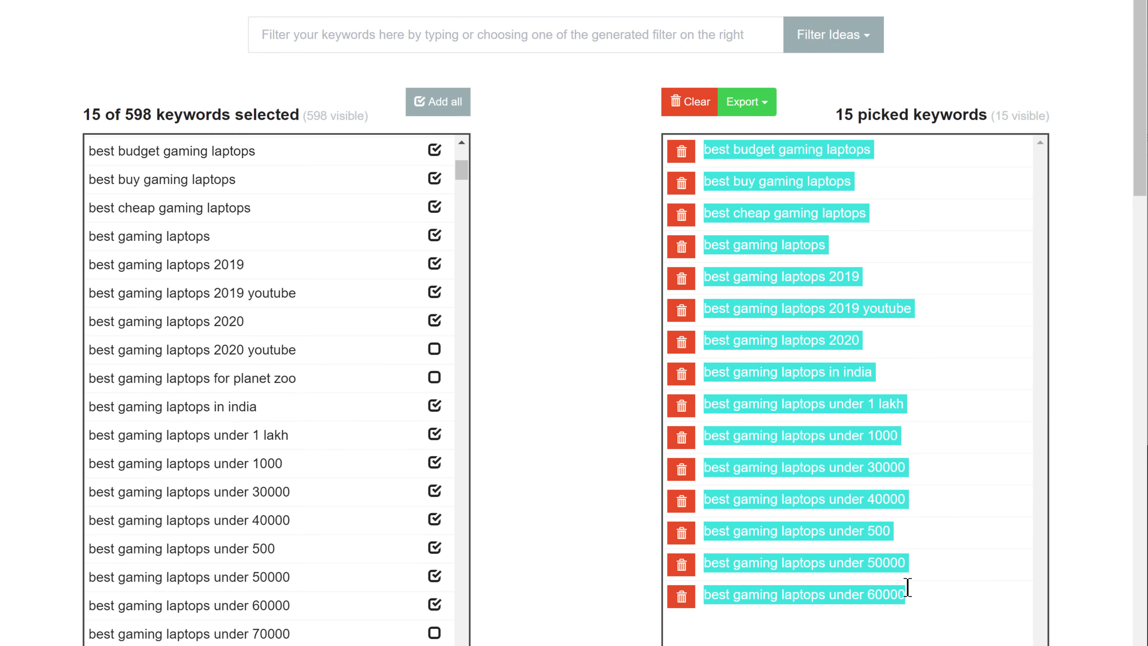
right_click(913, 599)
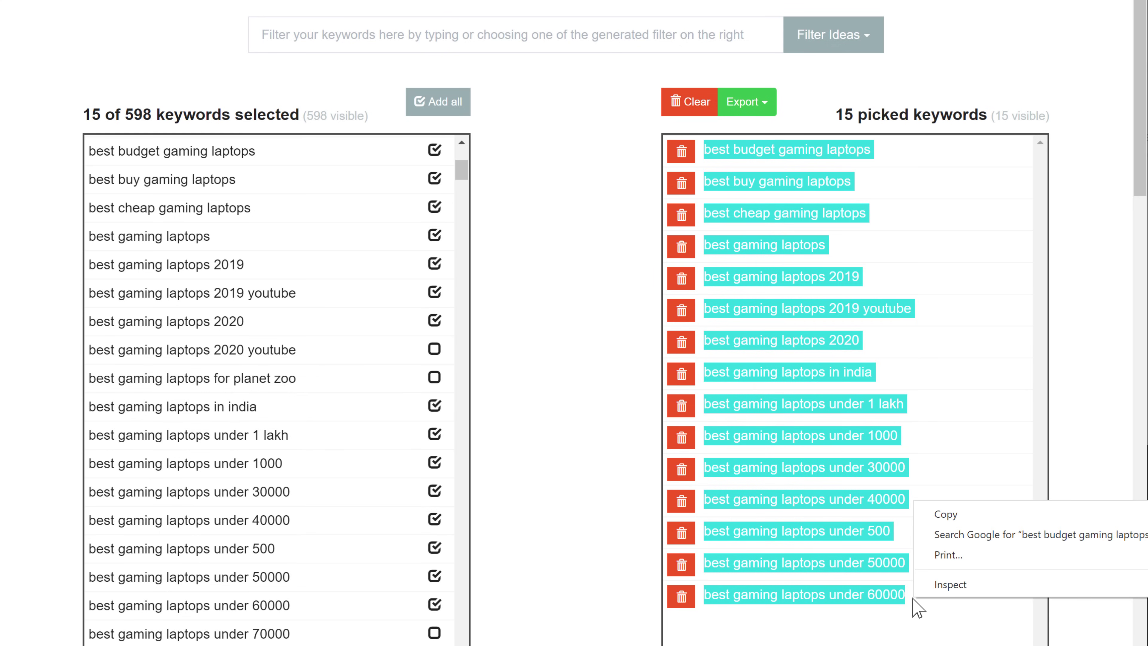
click(936, 515)
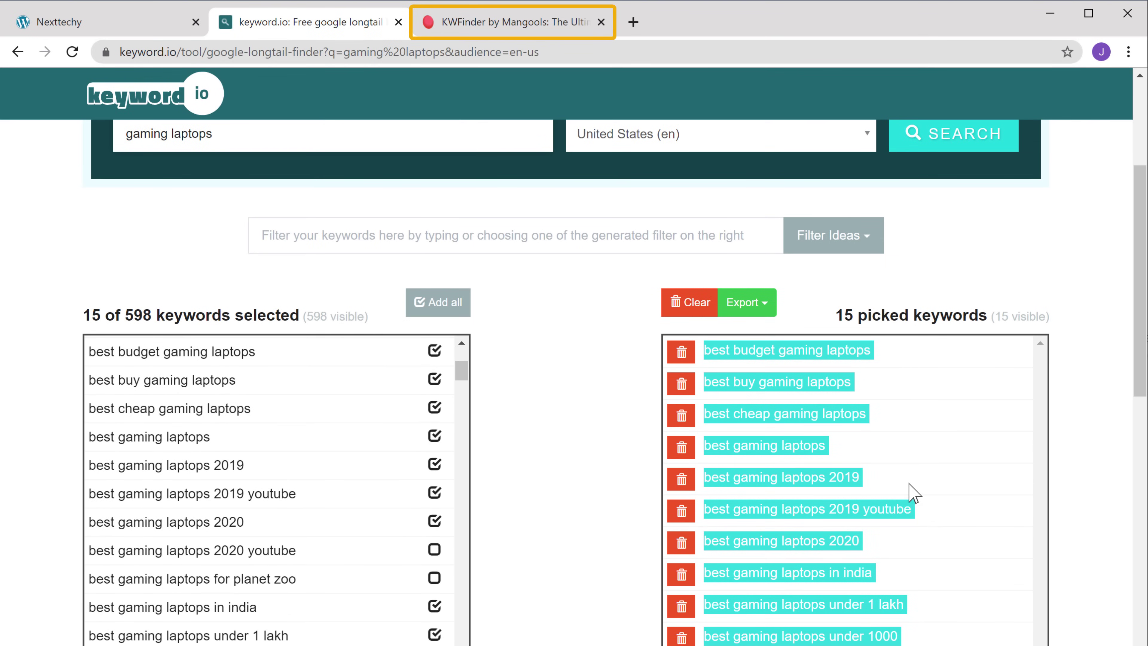
click(522, 28)
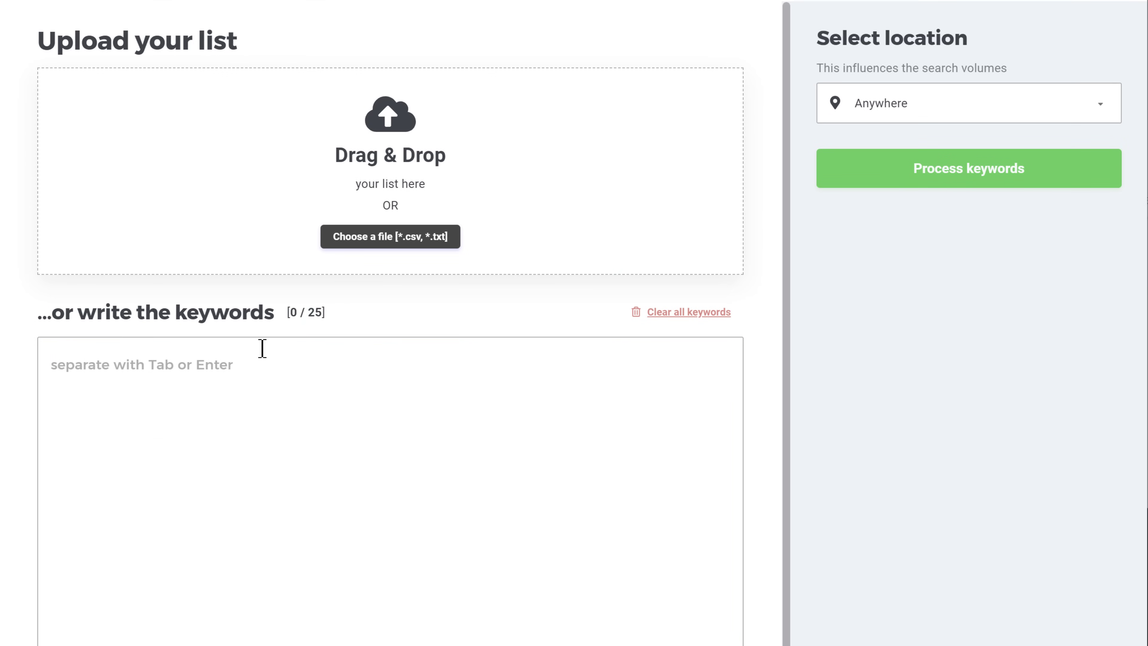
Paste the 15 keywords into KWFinder's keyword box (15 / 25) and process them.
right_click(252, 360)
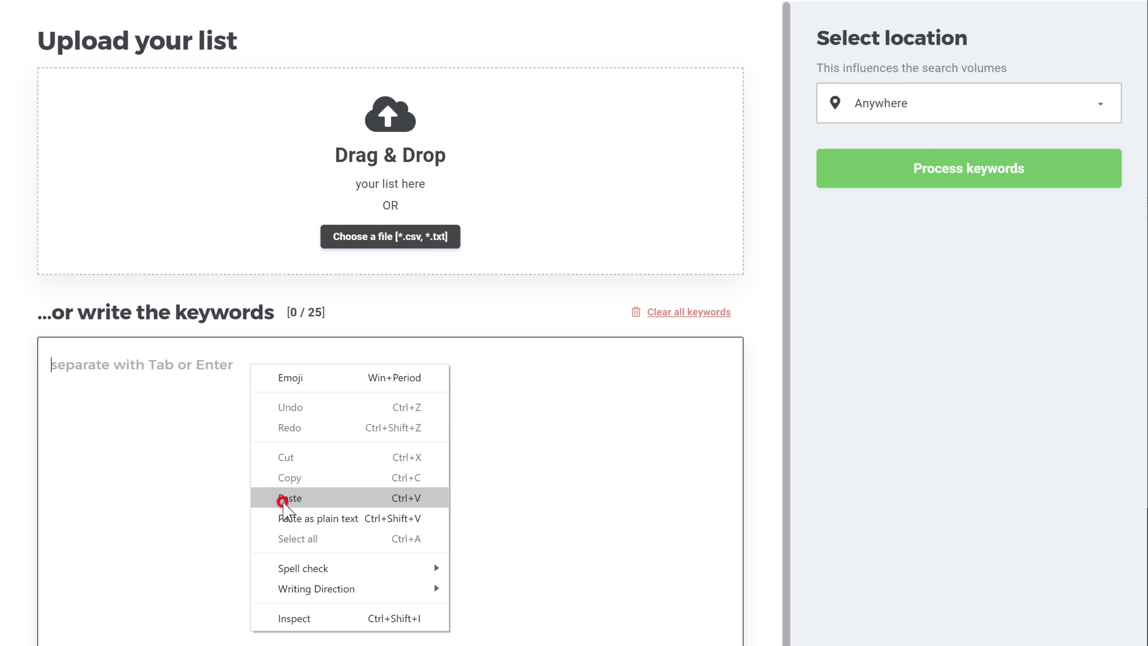
click(283, 498)
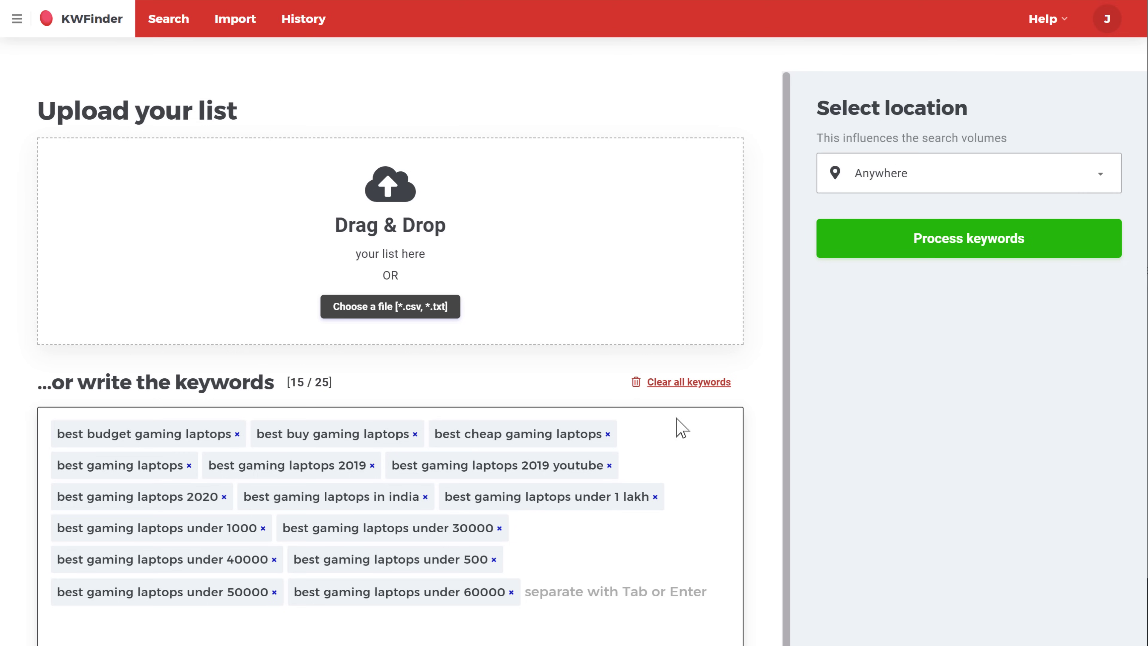
click(972, 247)
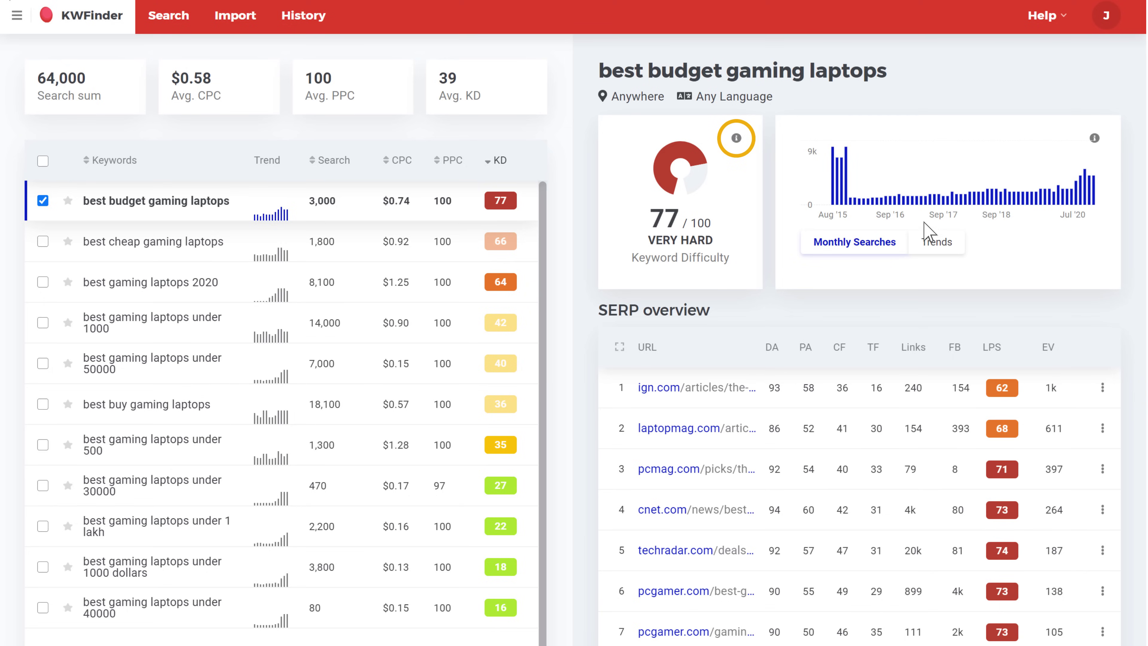
Check KWFinder's Keyword SEO Difficulty scale explanation, then close it.
click(737, 139)
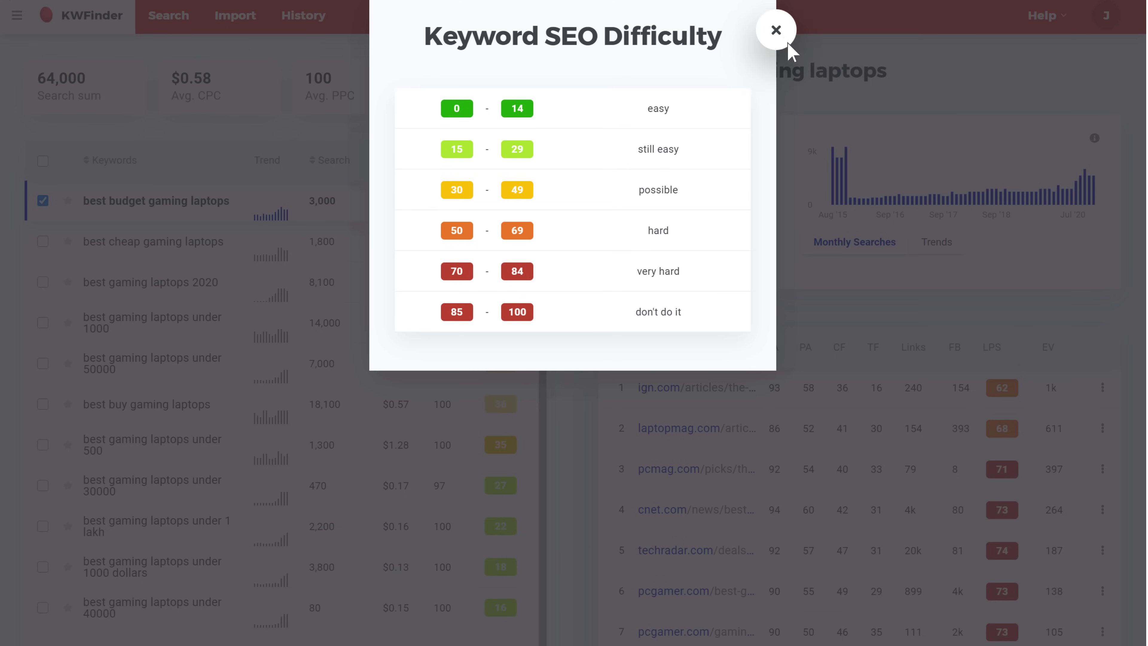
click(775, 30)
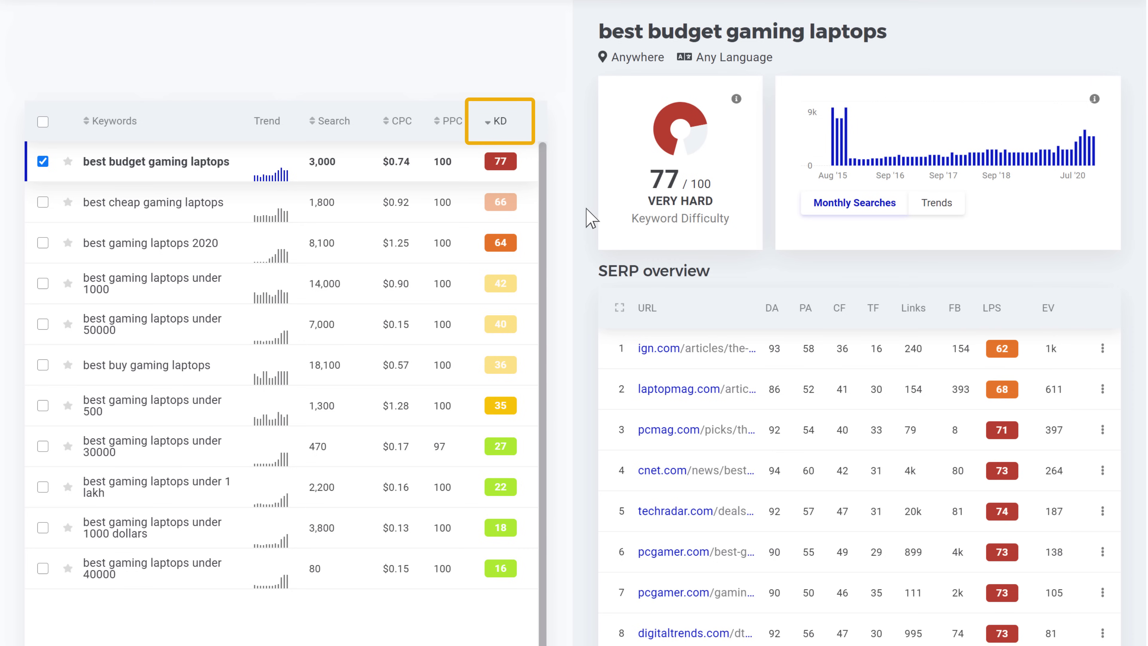
Sort keywords by difficulty ascending and inspect 'best gaming laptops under 1000 dollars' (KD 18).
click(495, 124)
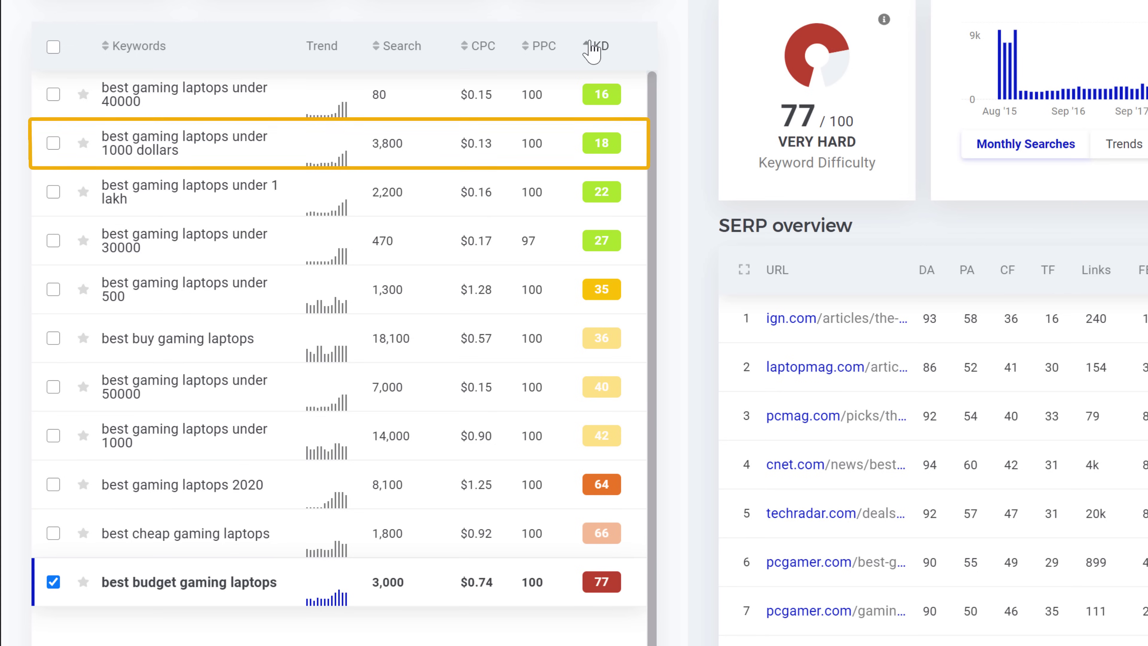
click(197, 149)
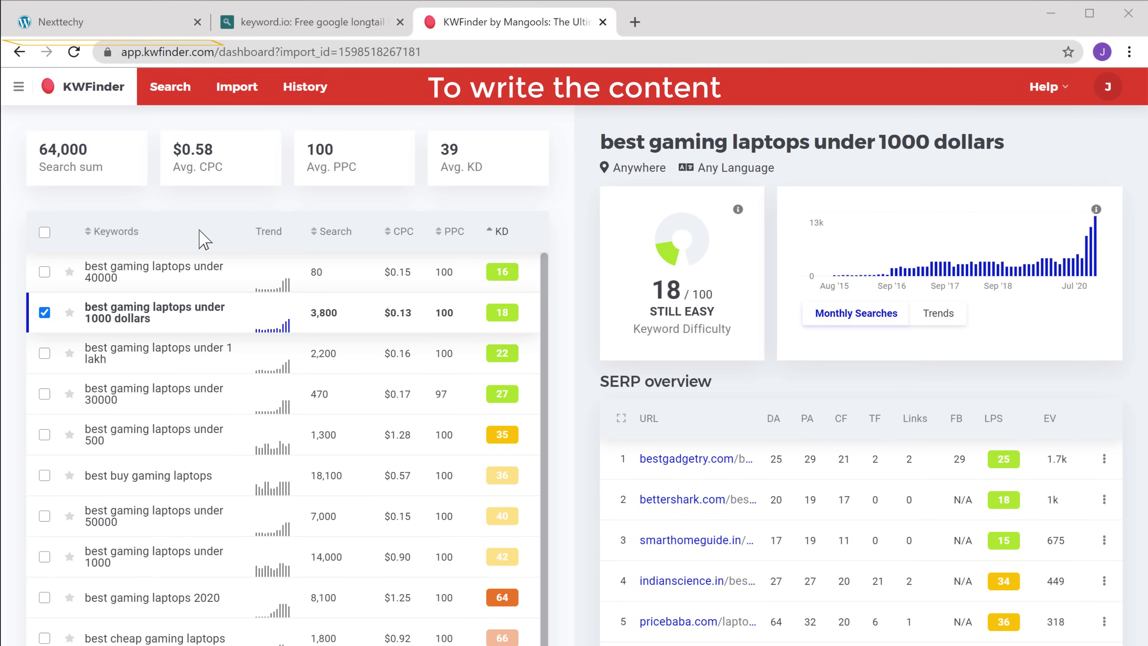
Switch to the Nexttechy WordPress site and create a new post from + New.
click(60, 27)
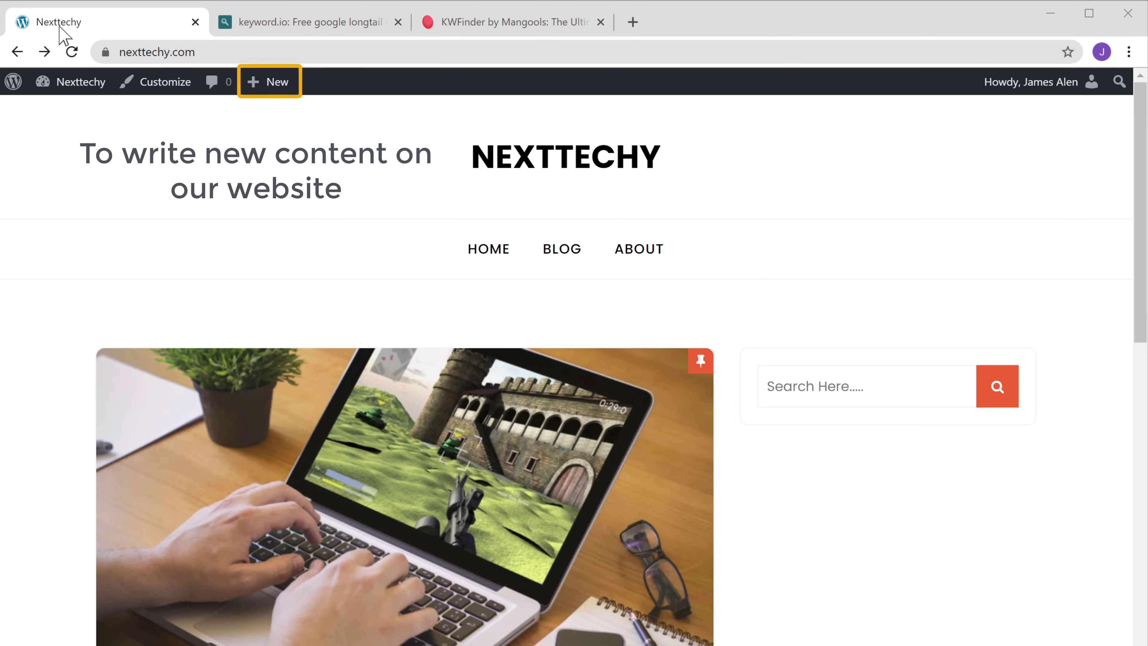
mouse_move(266, 83)
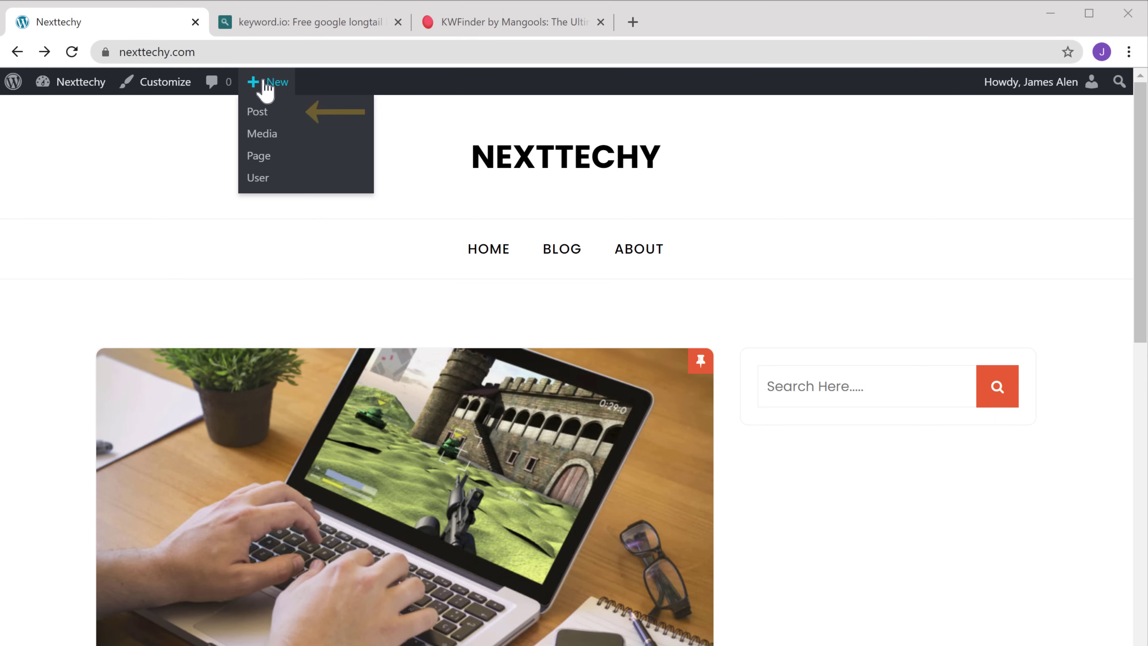
click(258, 113)
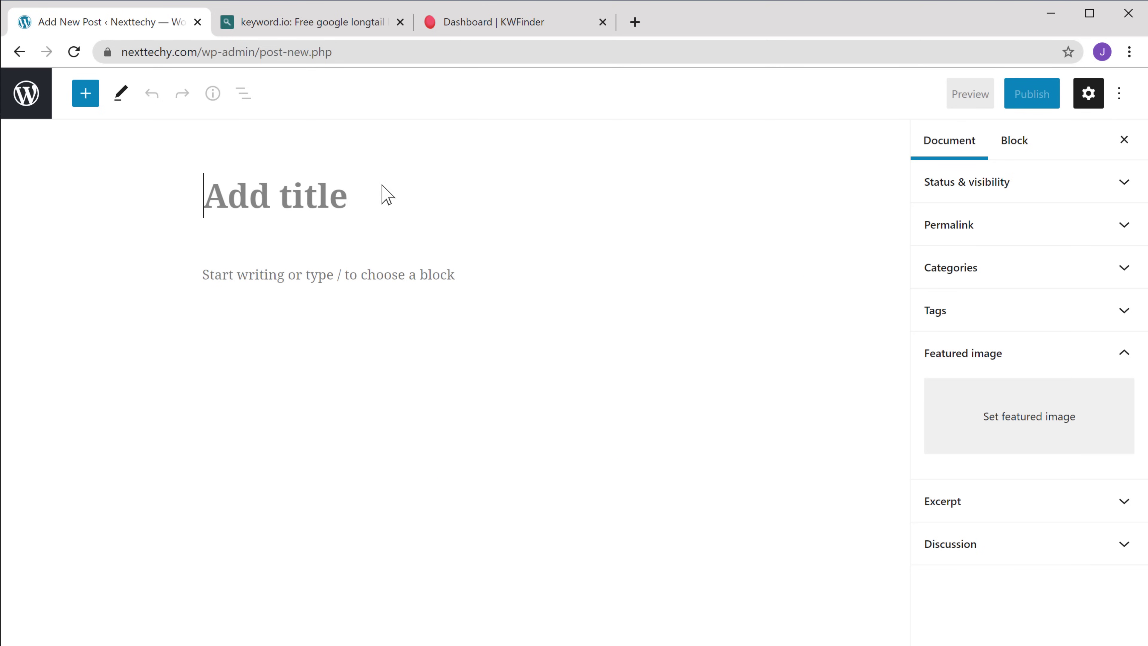
Enter 'The Best Gaming Laptop Under 1000 Dollars' as the post title.
text(The Best Gaming Laptop )
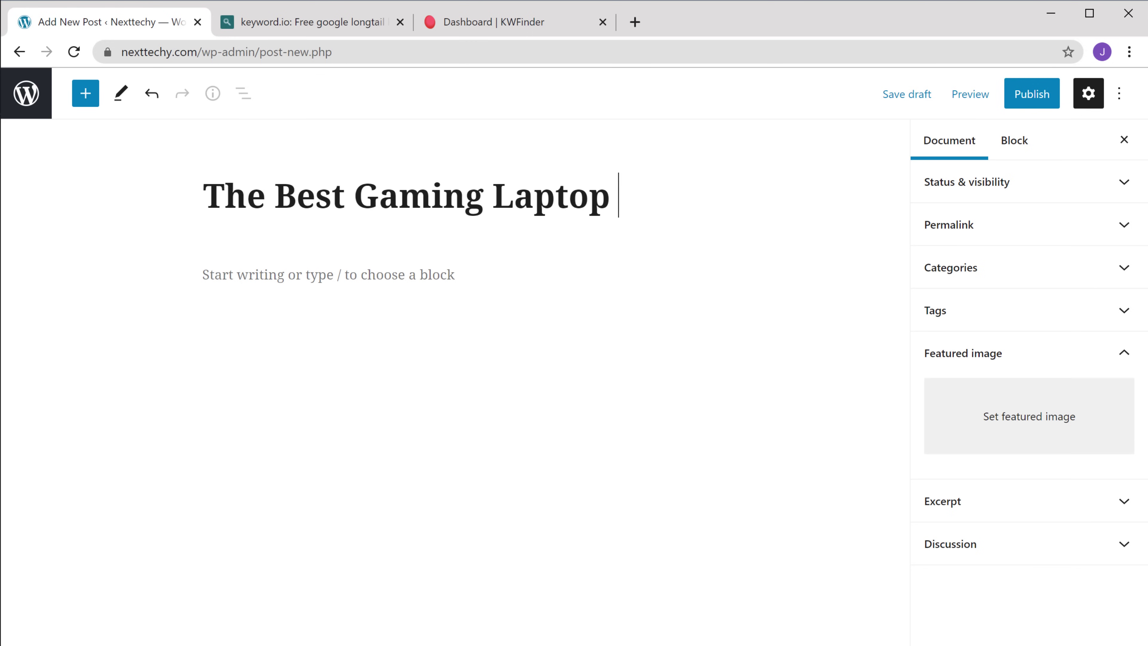
text(Under 1000 Dollars)
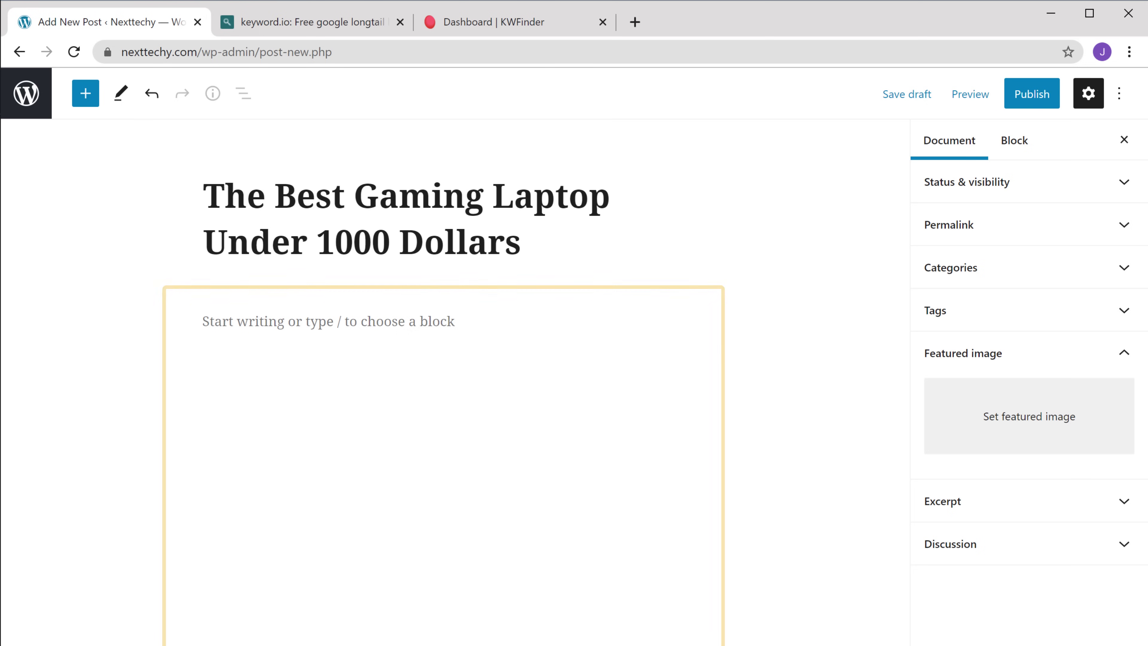
Paste the prepared gaming-laptop article text into the post body.
key(ctrl+v)
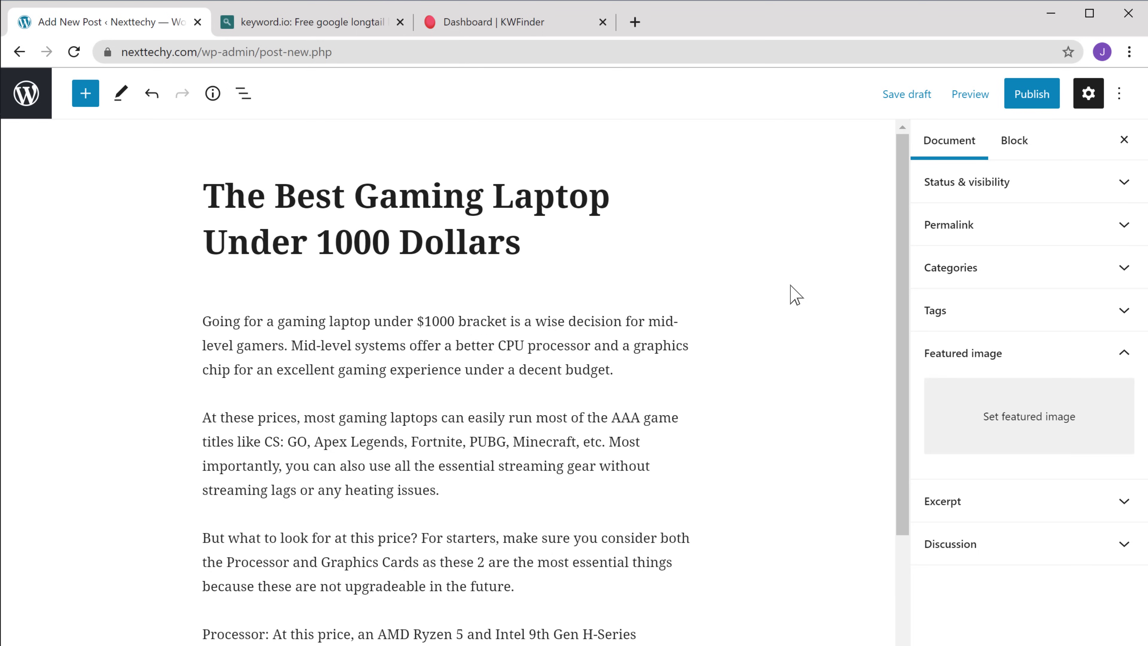
Upload the red-lit laptop photo as the featured image and publish the post.
click(1028, 429)
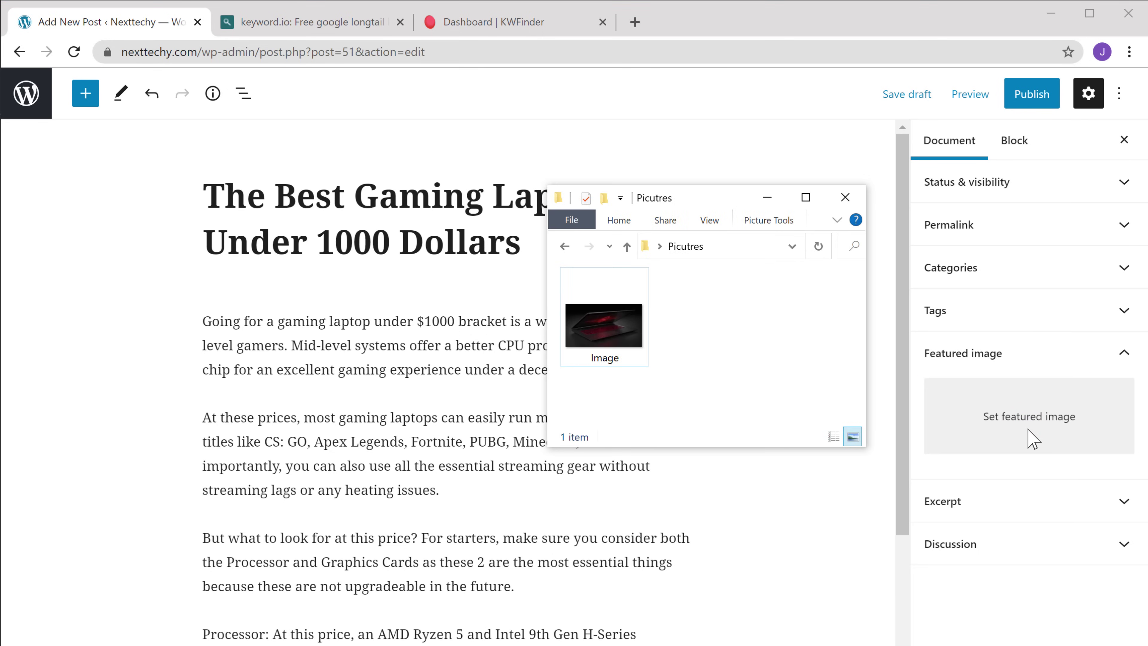
drag(633, 359, 931, 438)
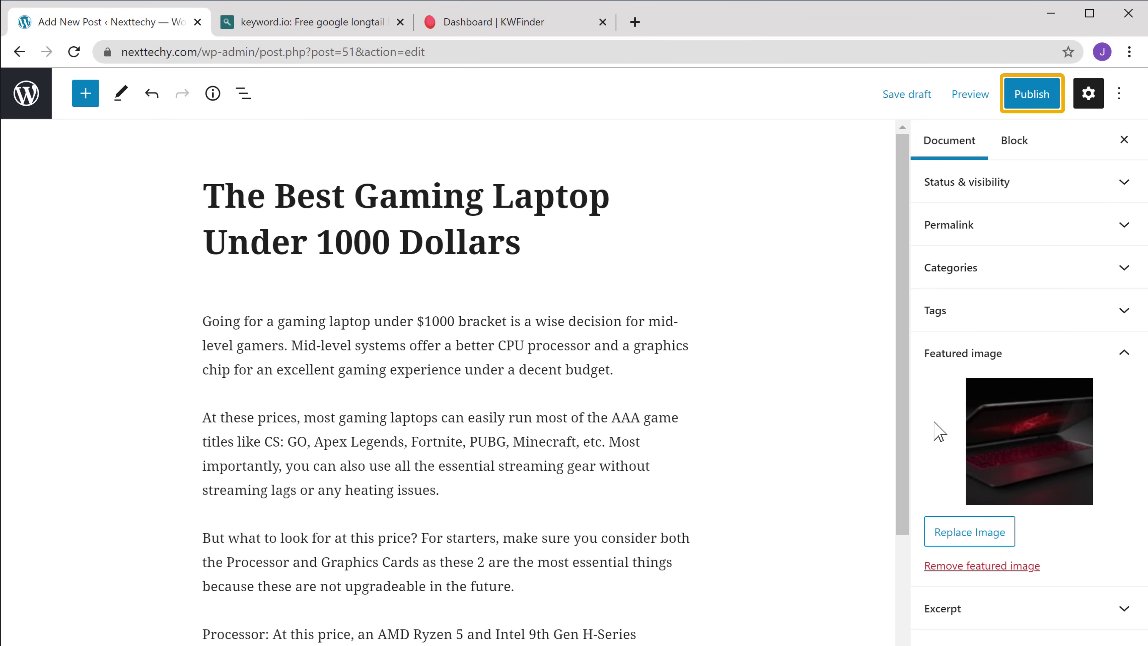
click(1025, 100)
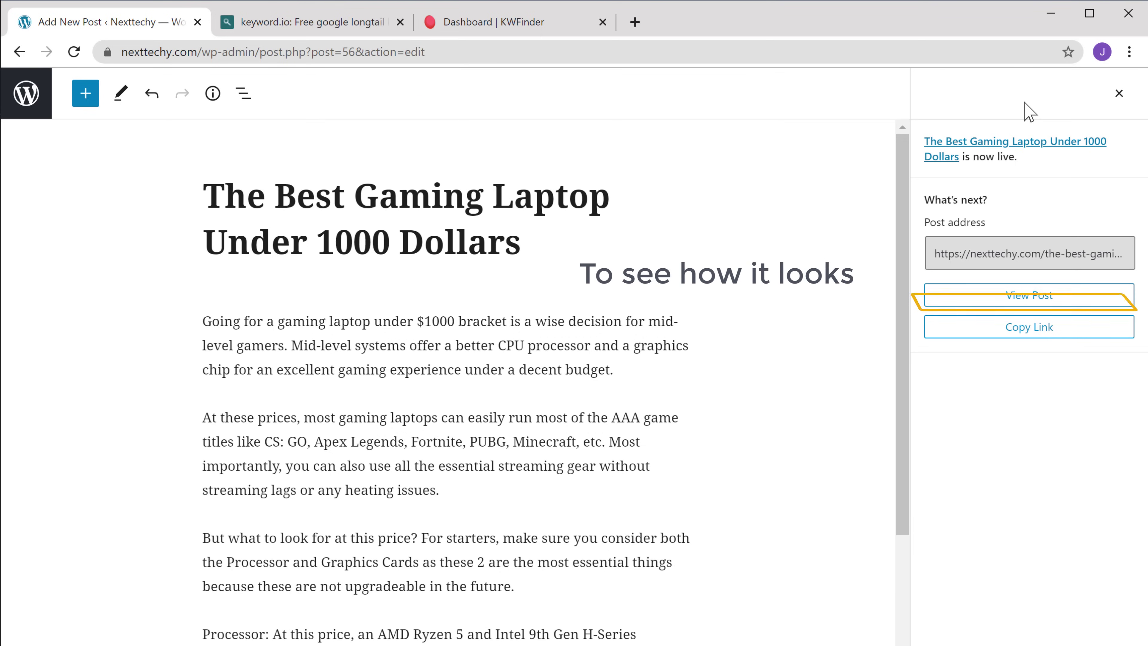
View the published post live and scroll through its image and article text.
click(1018, 299)
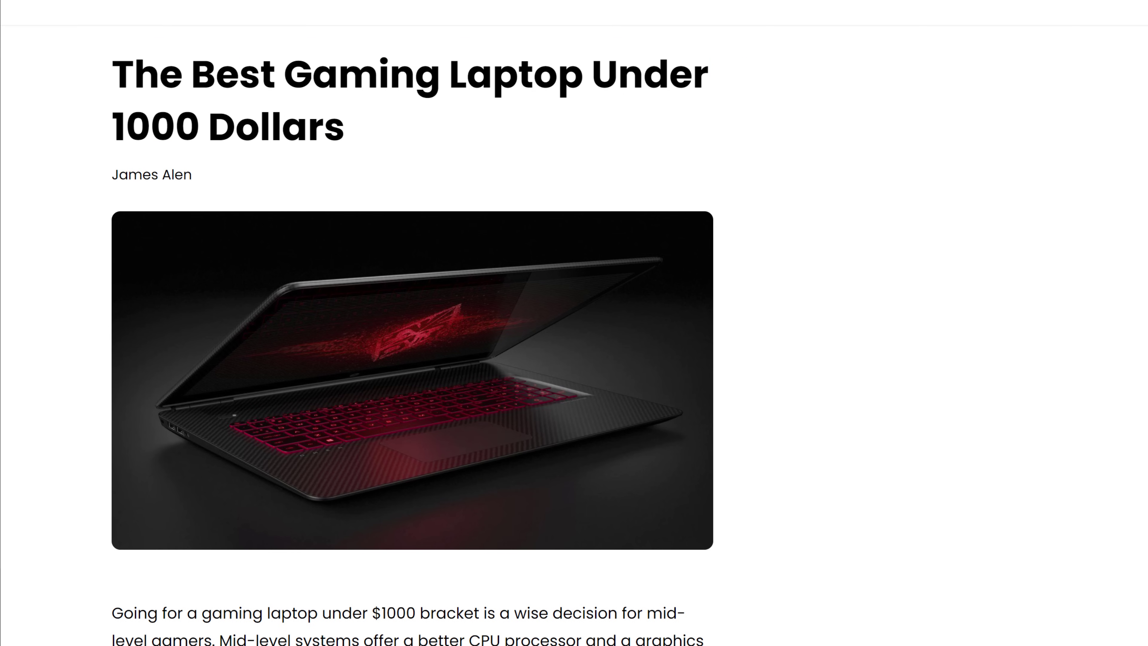
scroll(412, 339, down, 20)
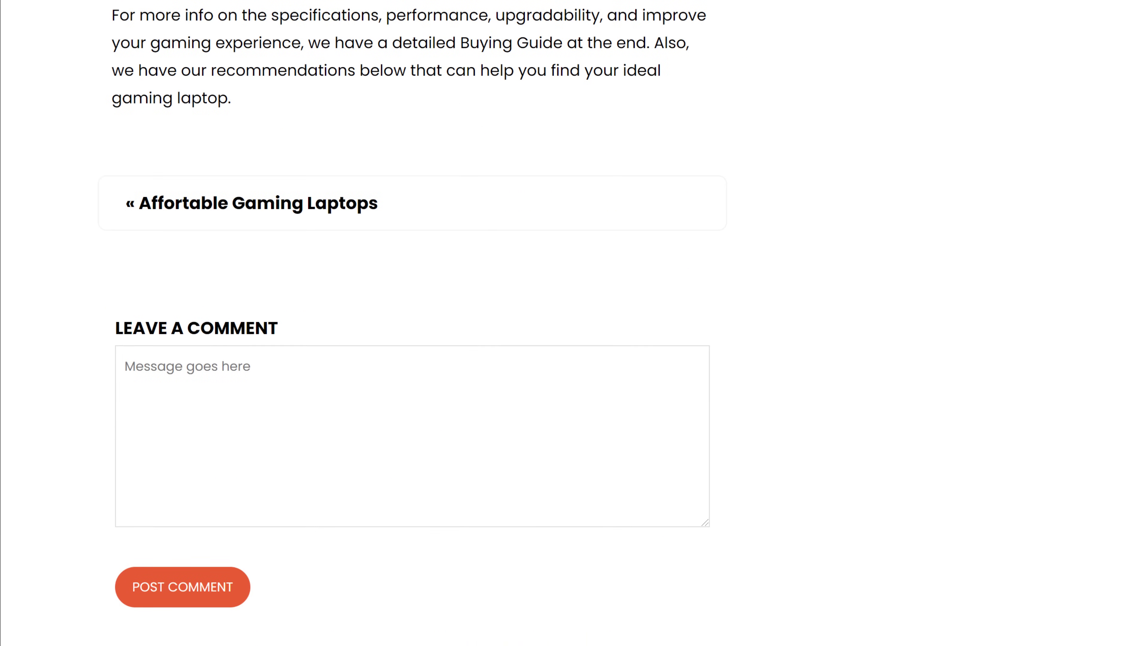
scroll(413, 323, up, 20)
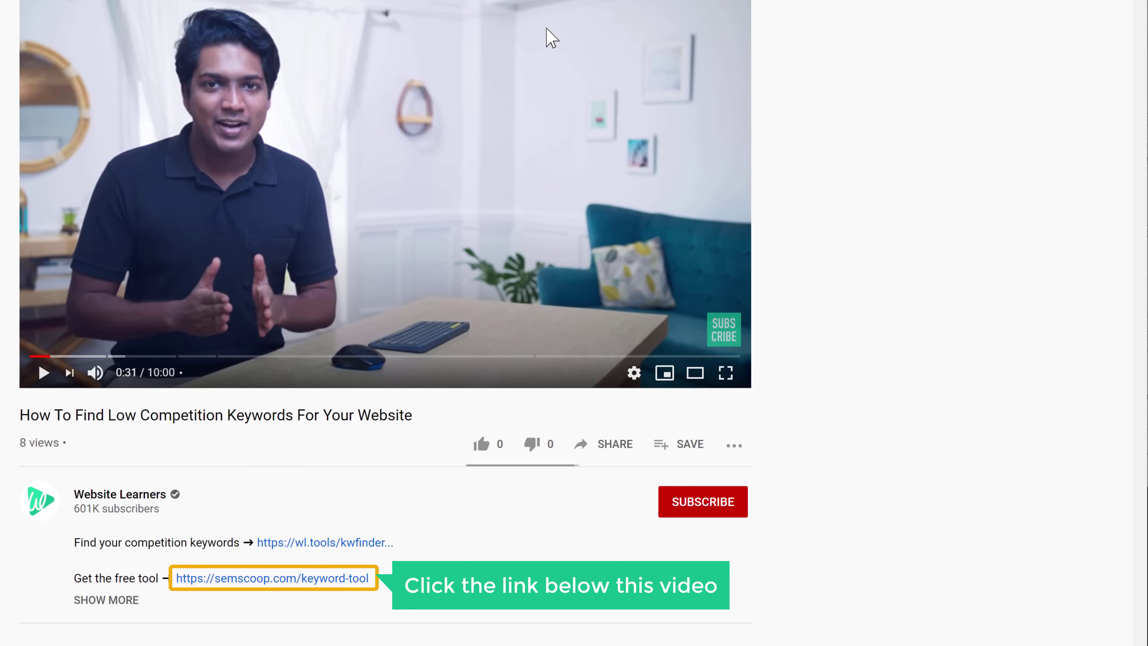
Go to semscoop.com/keyword-tool and bring up the Import Keywords box (United States, English).
click(211, 582)
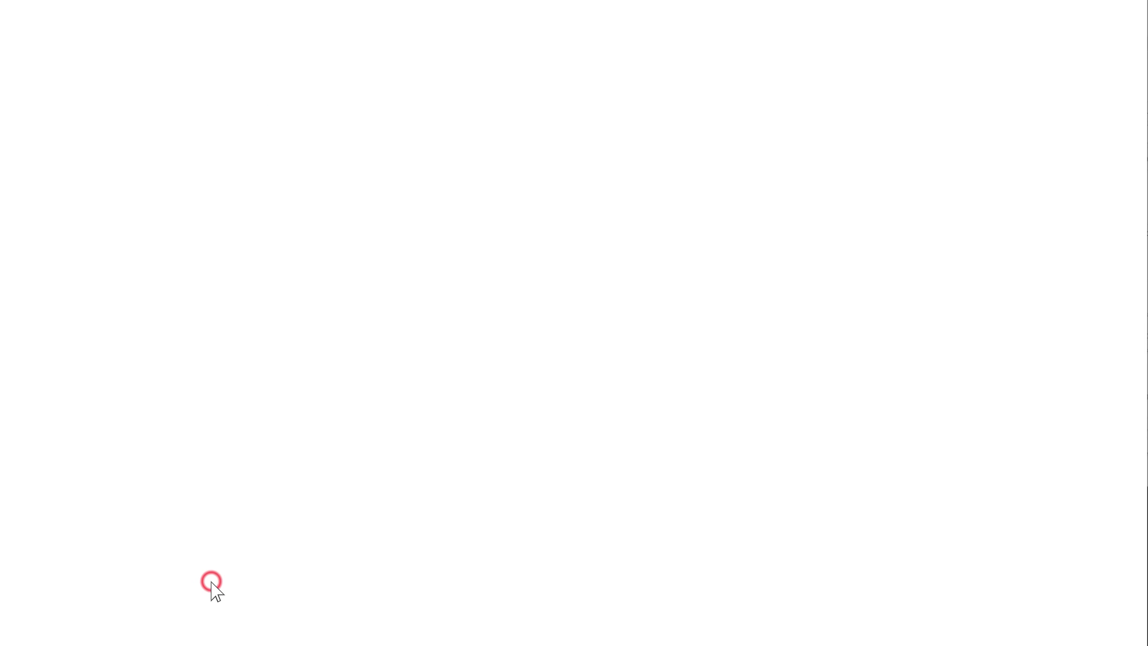
scroll(212, 584, up, 2)
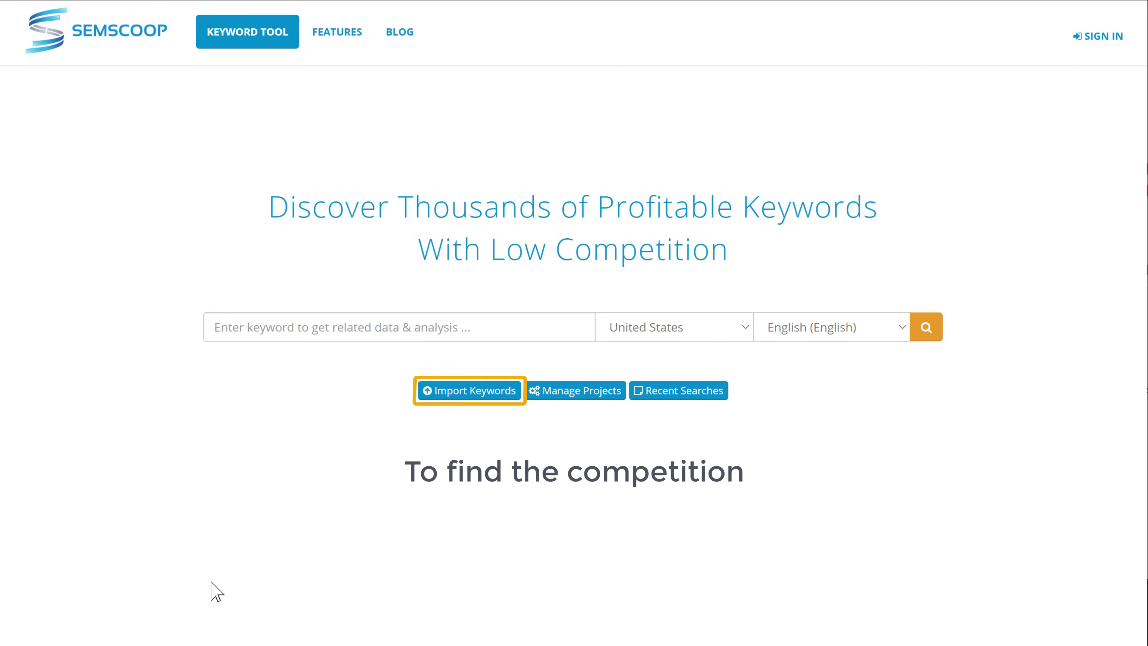
click(467, 396)
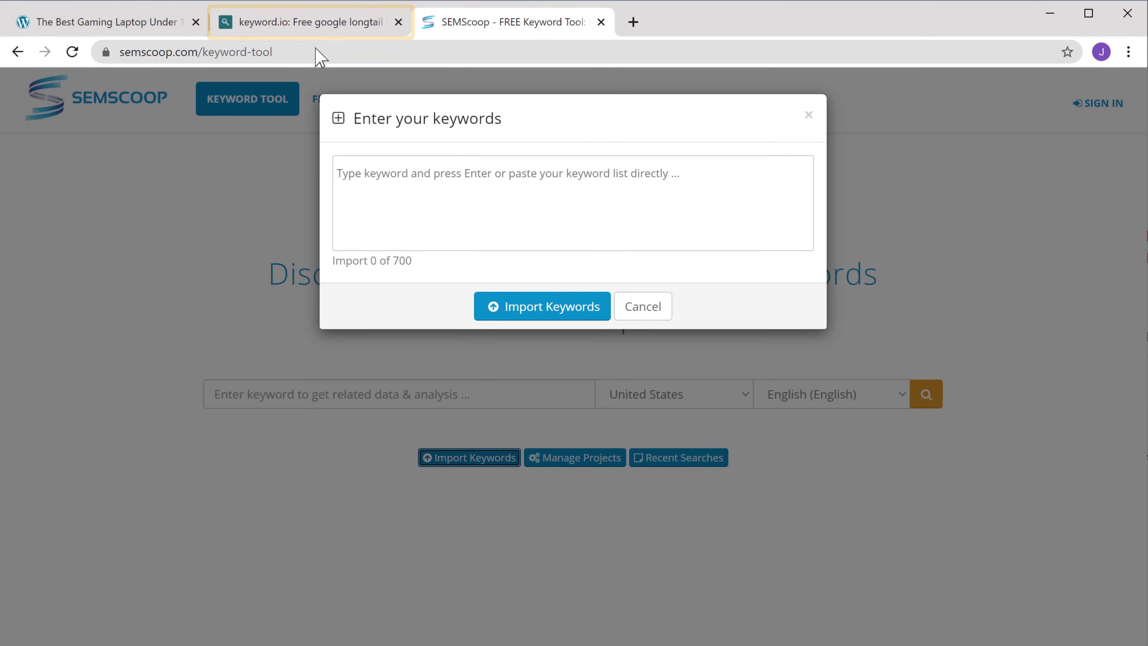
Copy the 15 picked gaming-laptop keywords from keyword.io into SEMScoop's empty import box context menu.
click(309, 23)
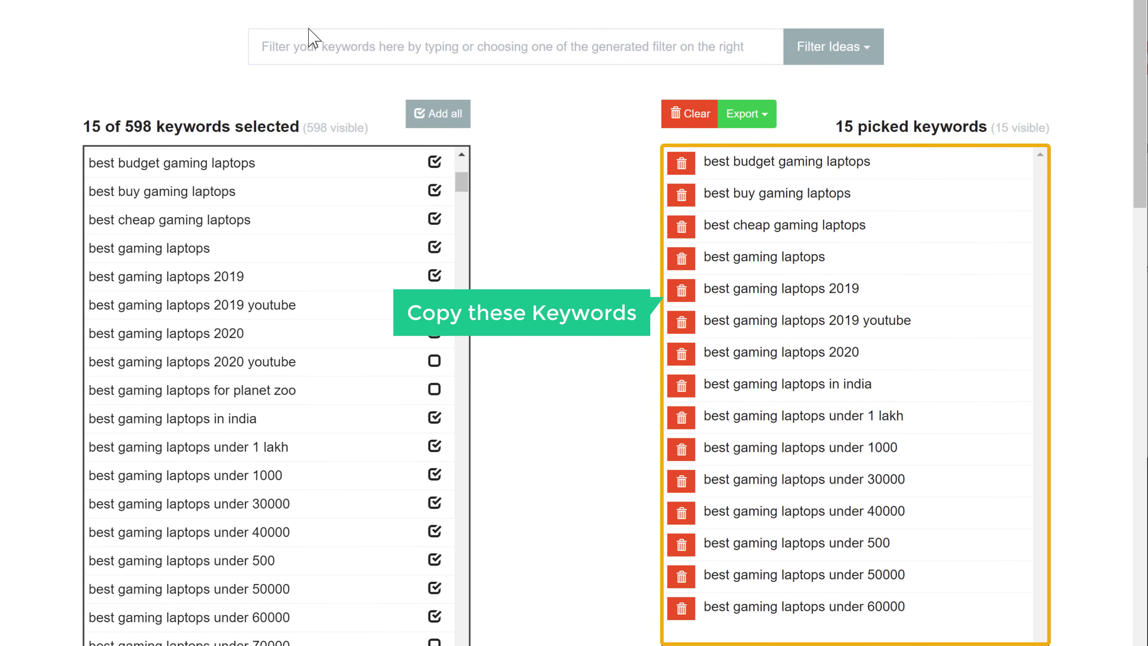
drag(702, 162, 917, 608)
right_click(917, 608)
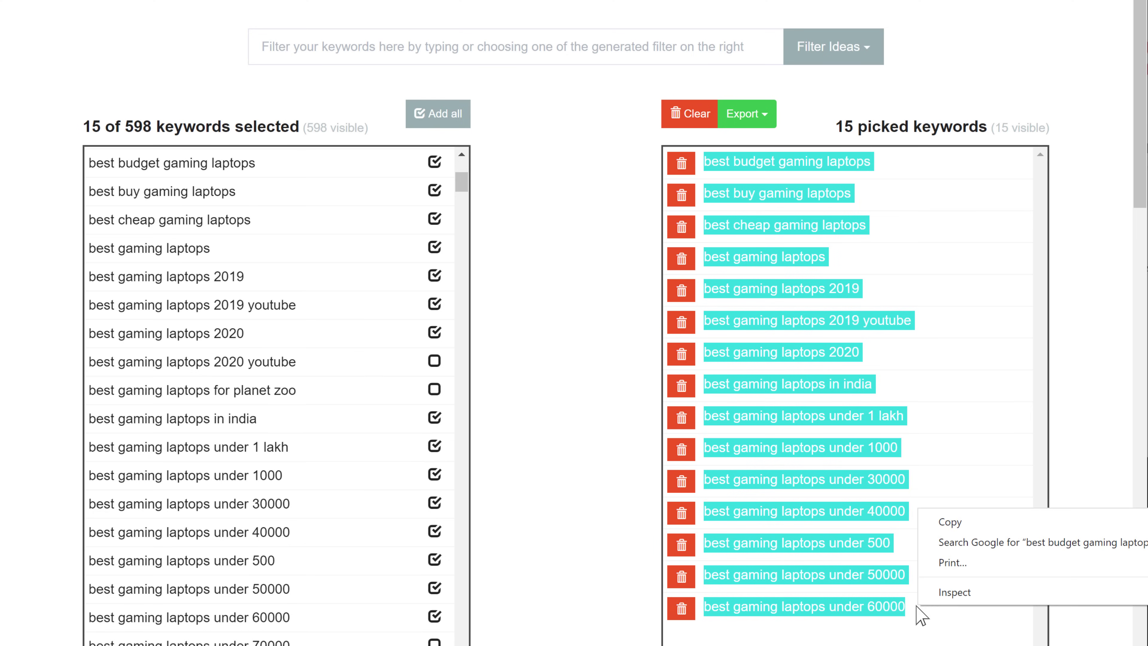
click(941, 524)
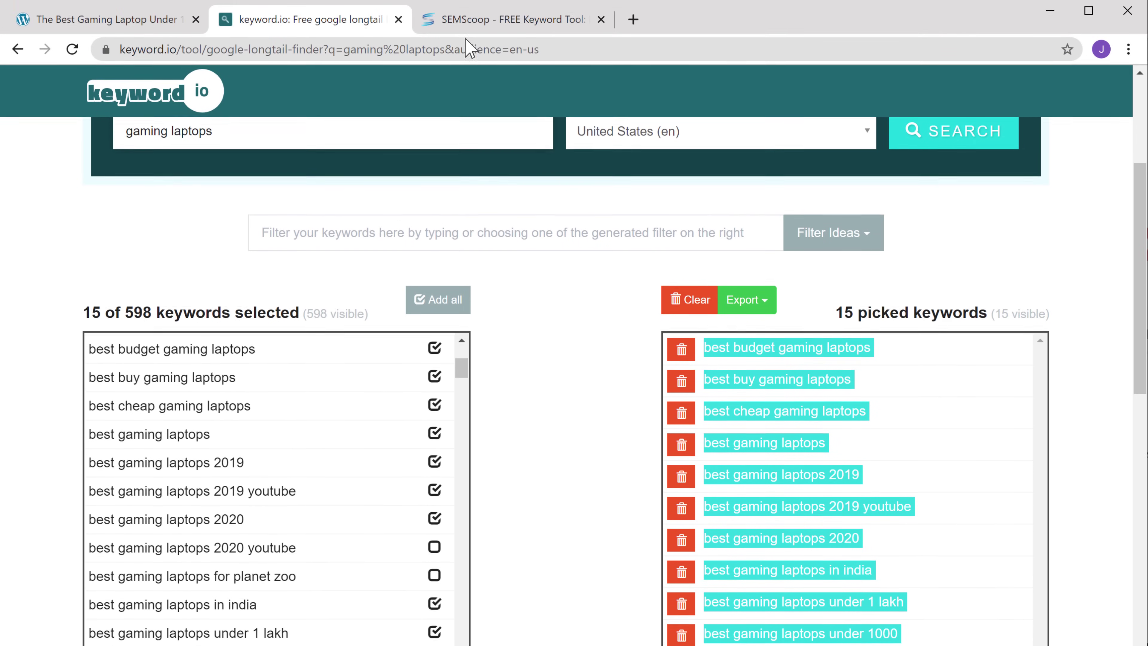
click(460, 28)
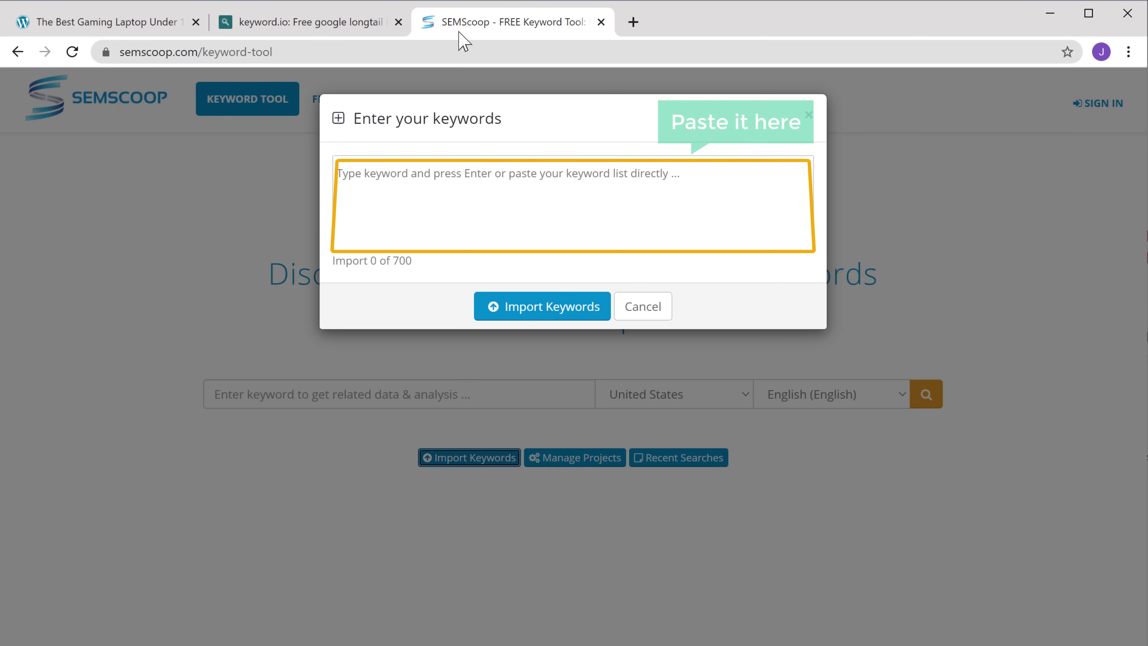
right_click(692, 166)
Paste and import the 15 keywords, then view best buy gaming laptops: difficulty 26, volume 14,800.
click(732, 300)
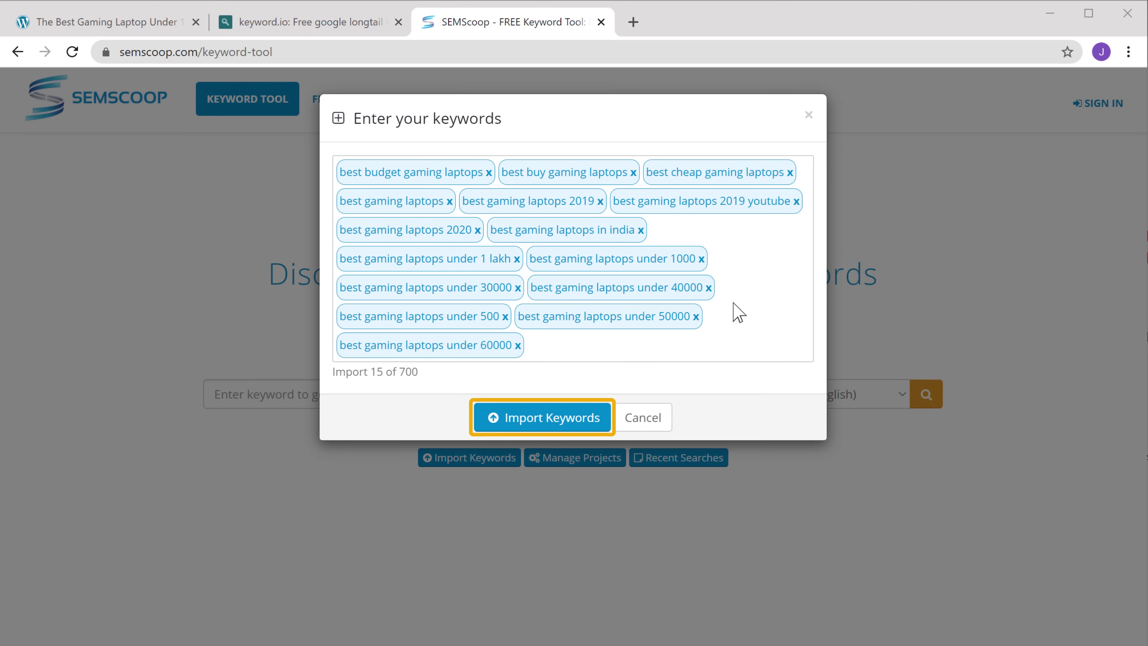
click(535, 421)
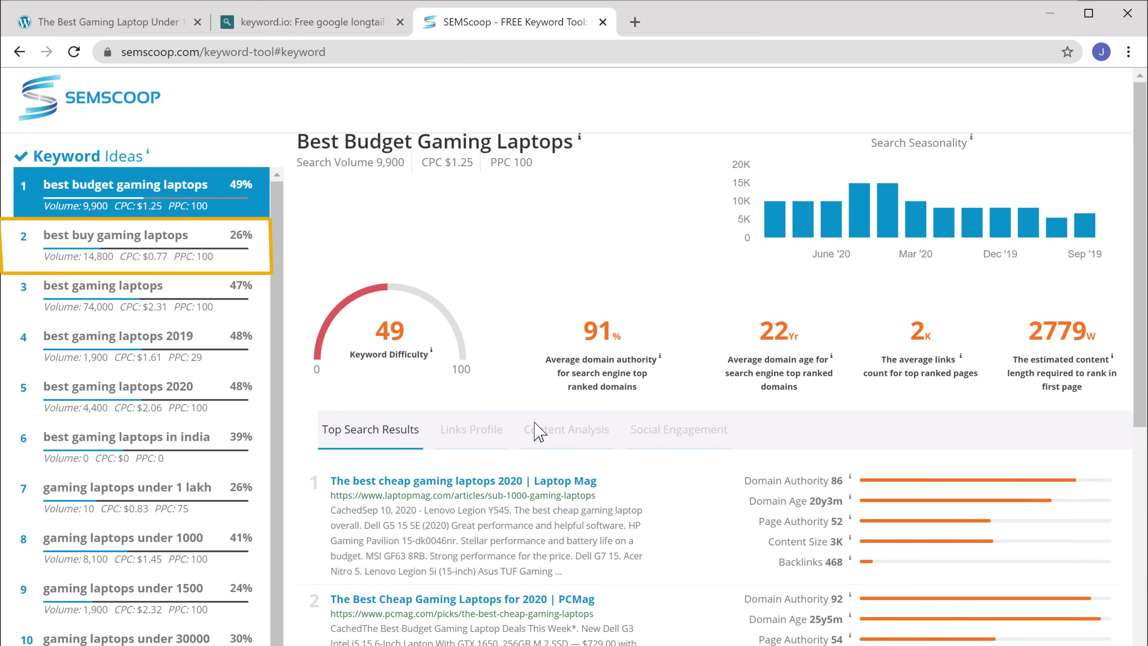
click(180, 240)
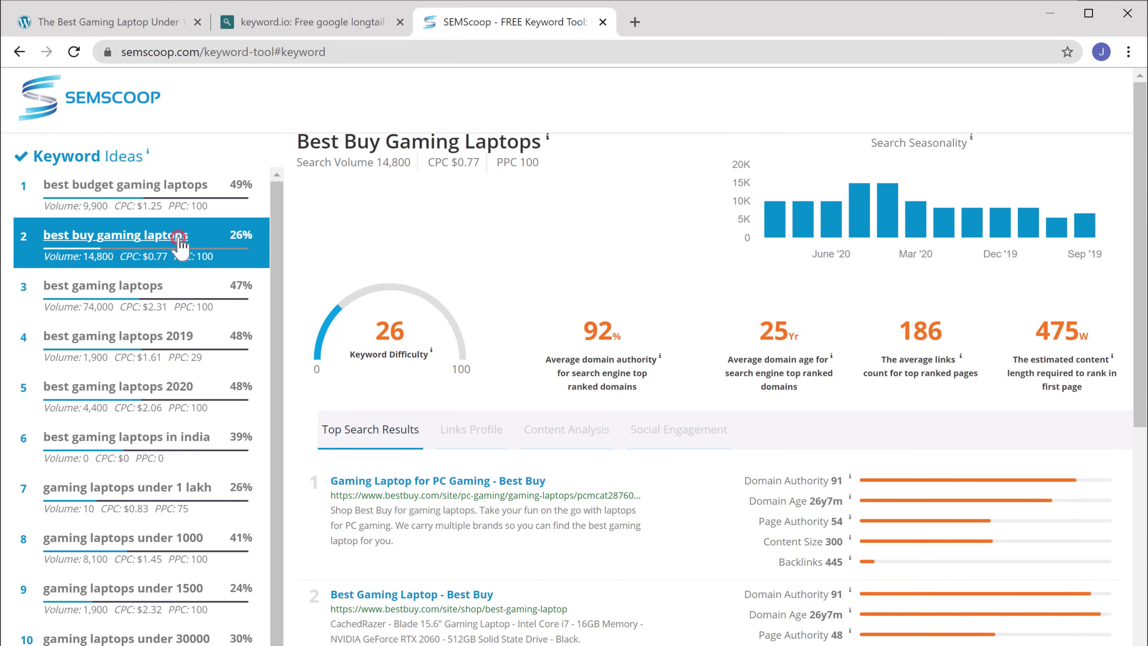